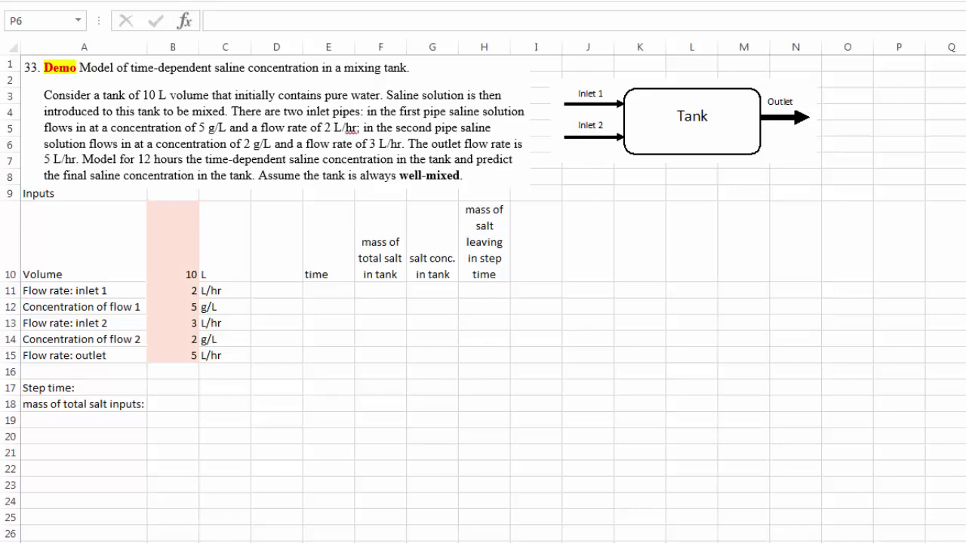
Enter the label "mass balance" in cell P3 beside the tank diagram.
click(898, 90)
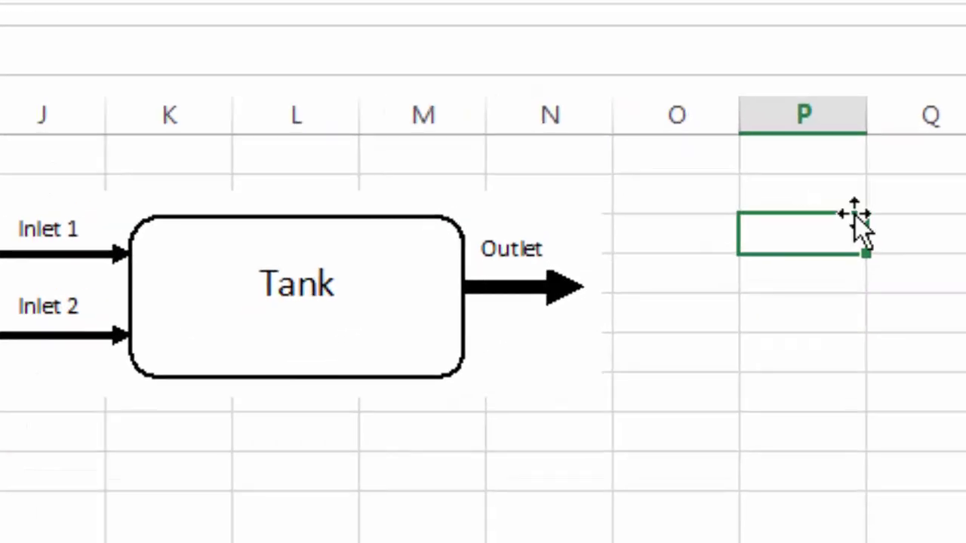
text(mass balance)
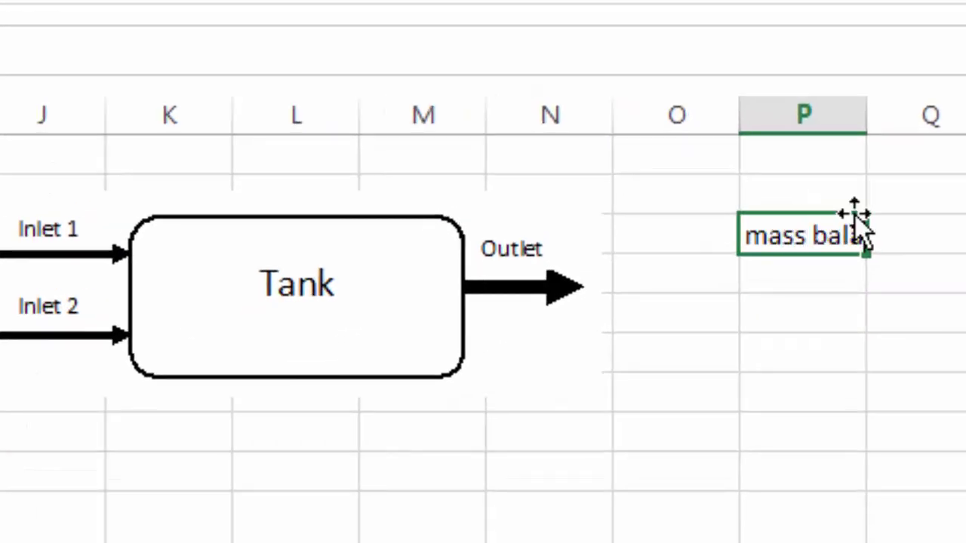
click(831, 291)
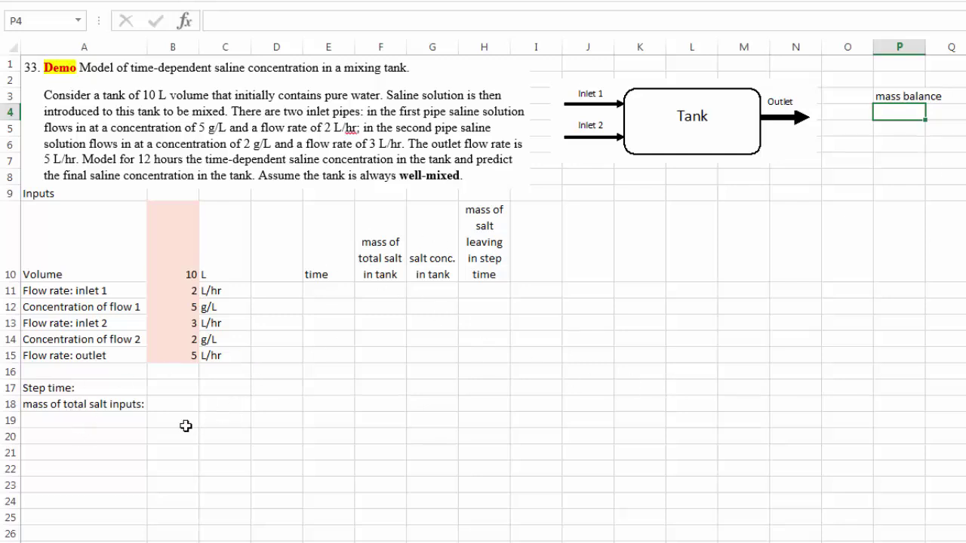
drag(118, 388, 124, 408)
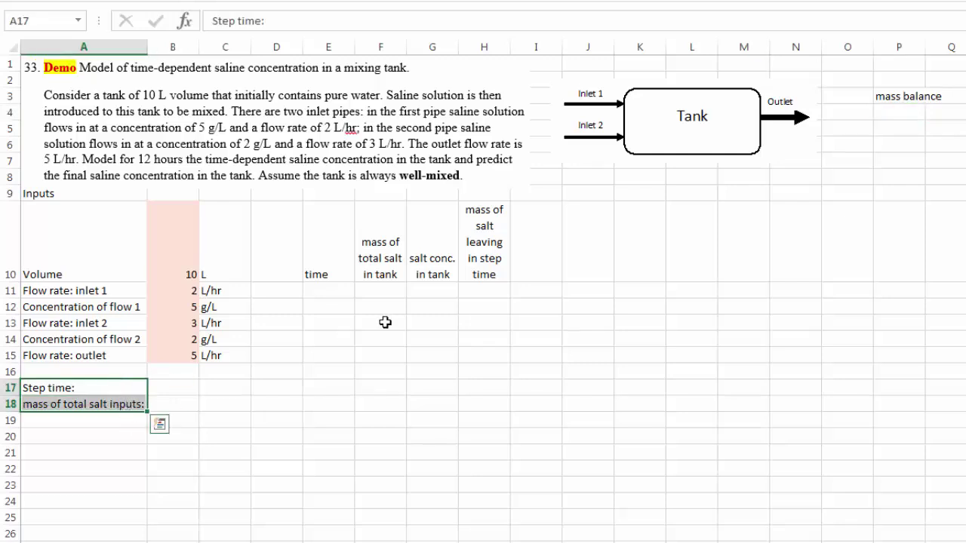
drag(322, 253, 469, 257)
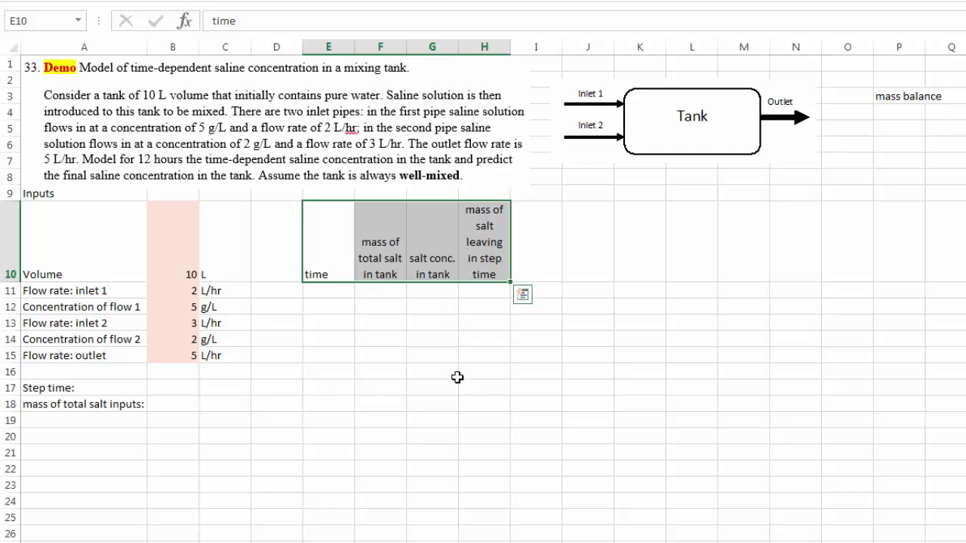
click(98, 392)
click(190, 399)
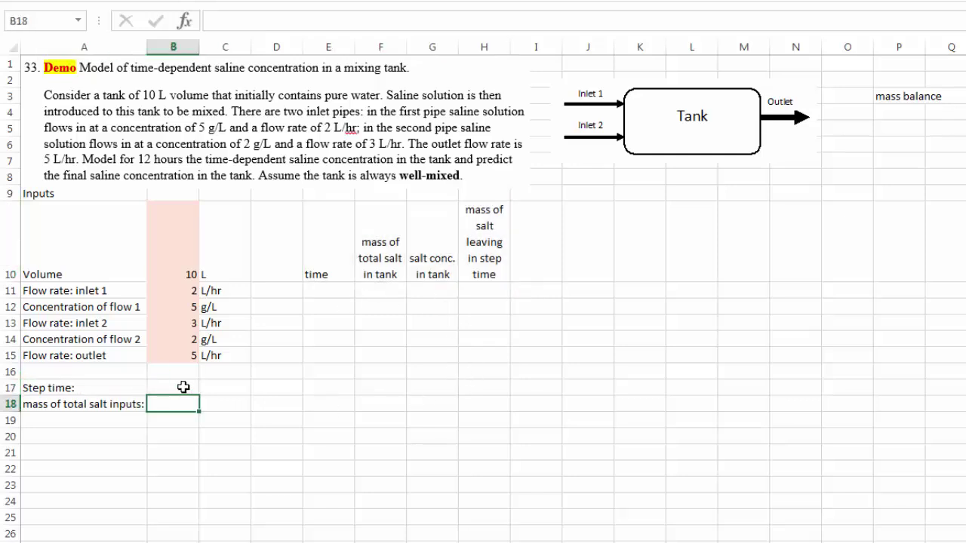
Set the step time in B17 to 0.1 and enter its unit, hr, in C17.
click(185, 388)
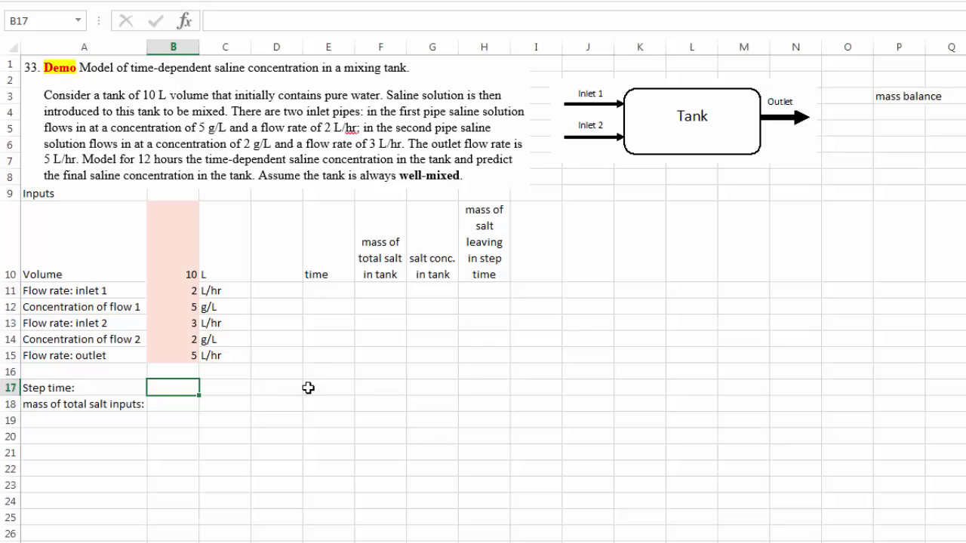
text(0.1)
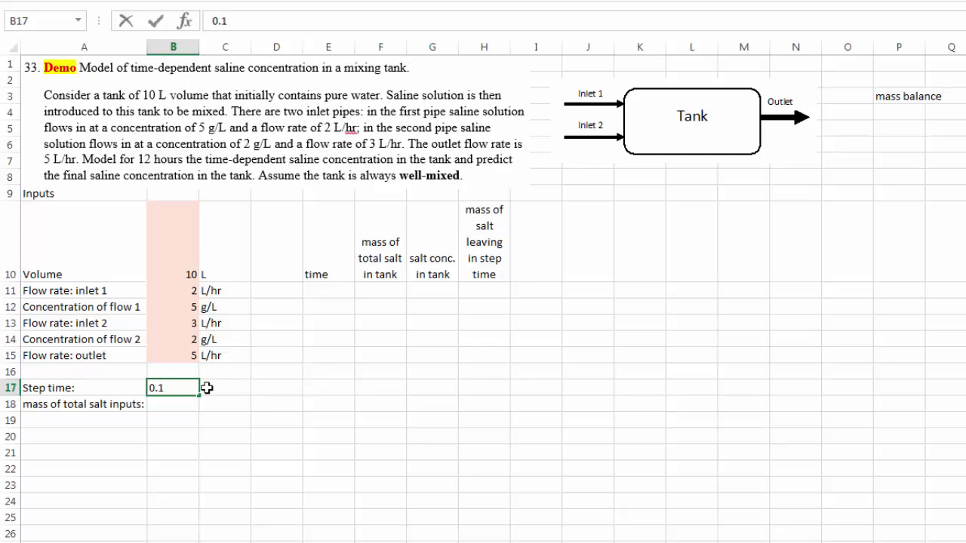
click(248, 388)
text(hr)
key(Return)
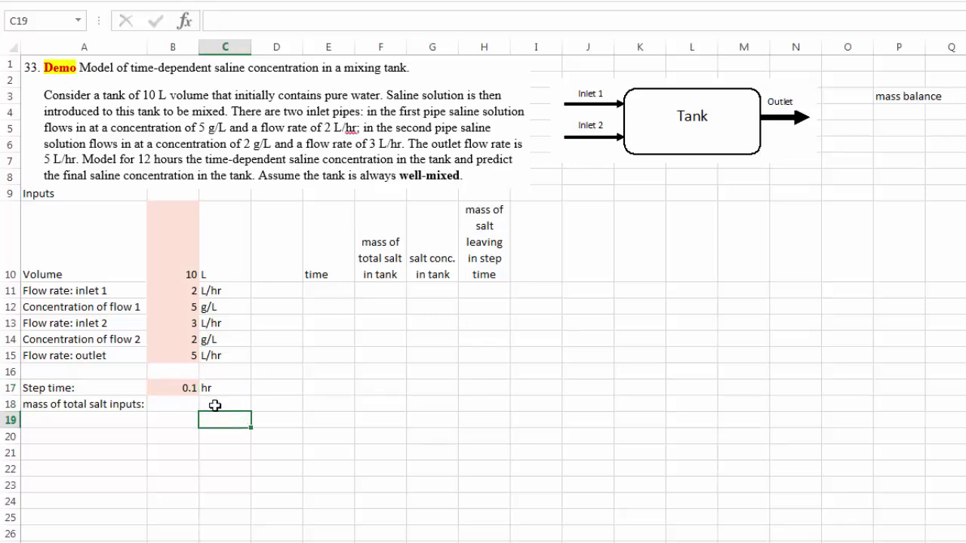
Change the fill colour of the step time cell B17 to light blue.
click(182, 390)
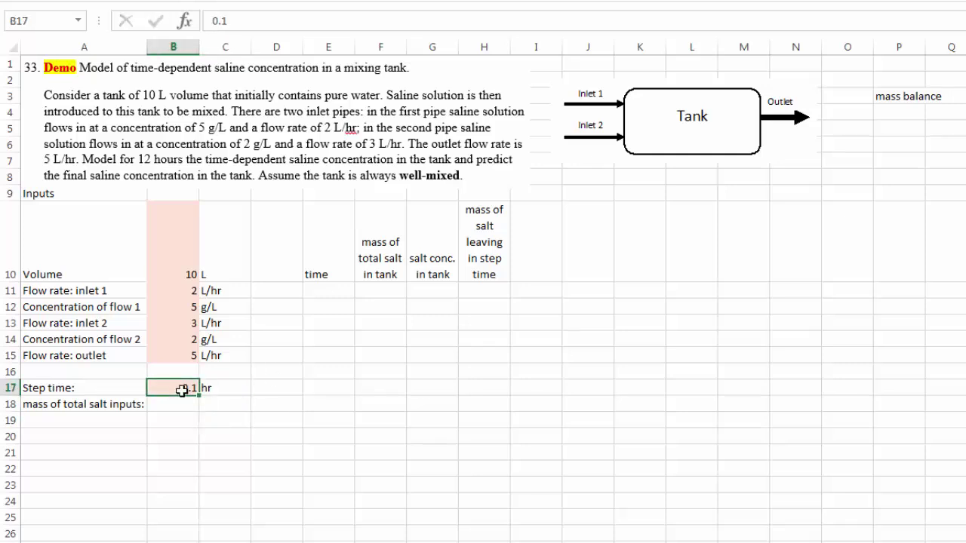
click(249, 1)
click(305, 23)
click(220, 421)
click(178, 419)
Enter the unit g in C18 for the mass of total salt inputs.
click(166, 404)
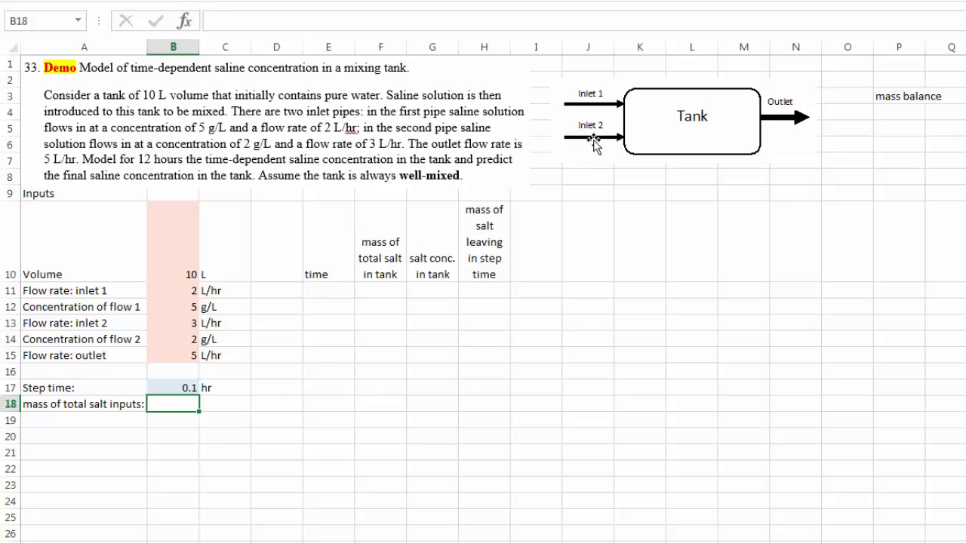
click(225, 404)
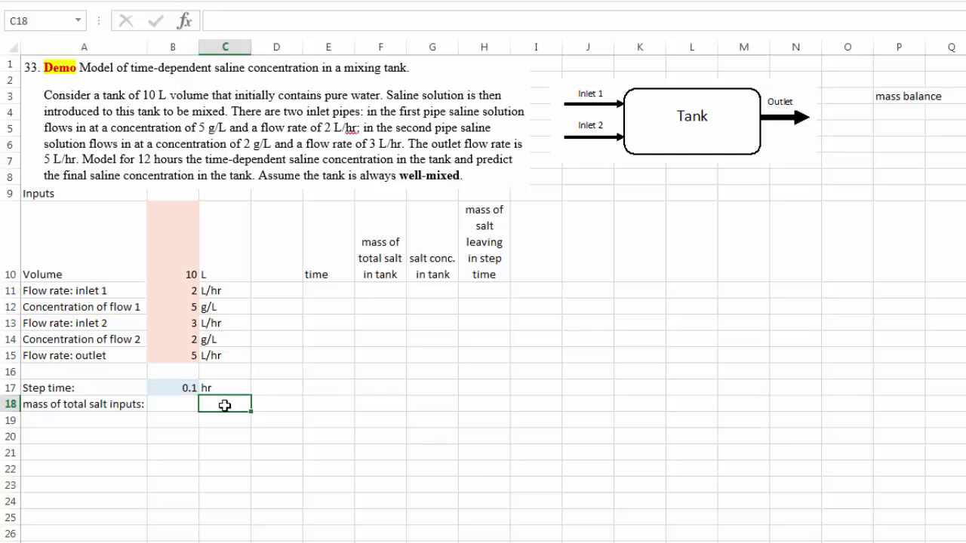
text(g)
Calculate the mass of total salt inputs in B18 with the formula =B11*B12*B17+B14*B13*B17.
click(188, 401)
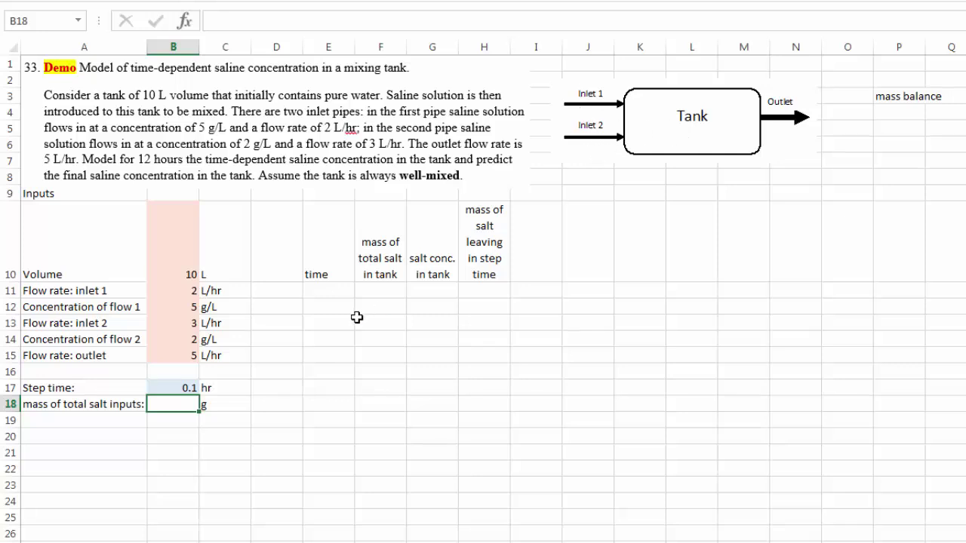
text(=)
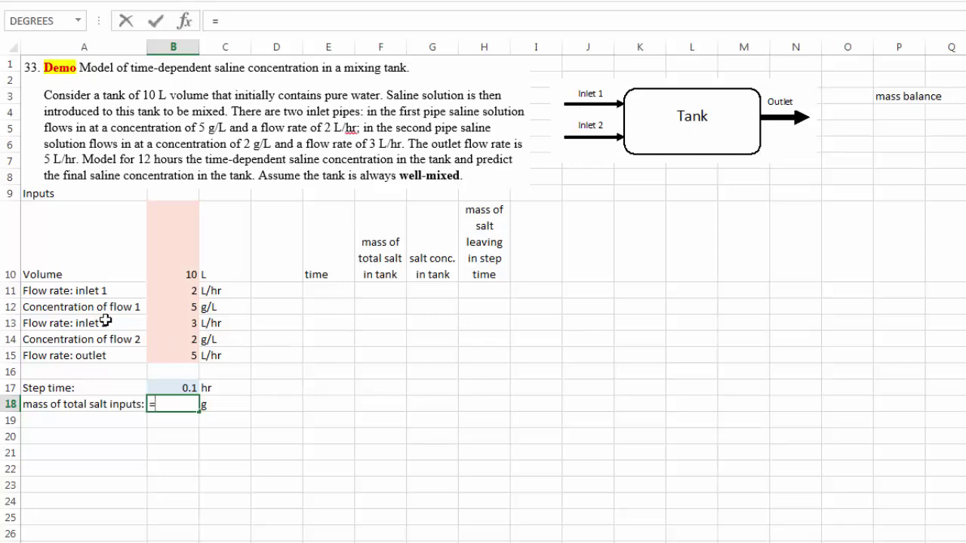
click(181, 291)
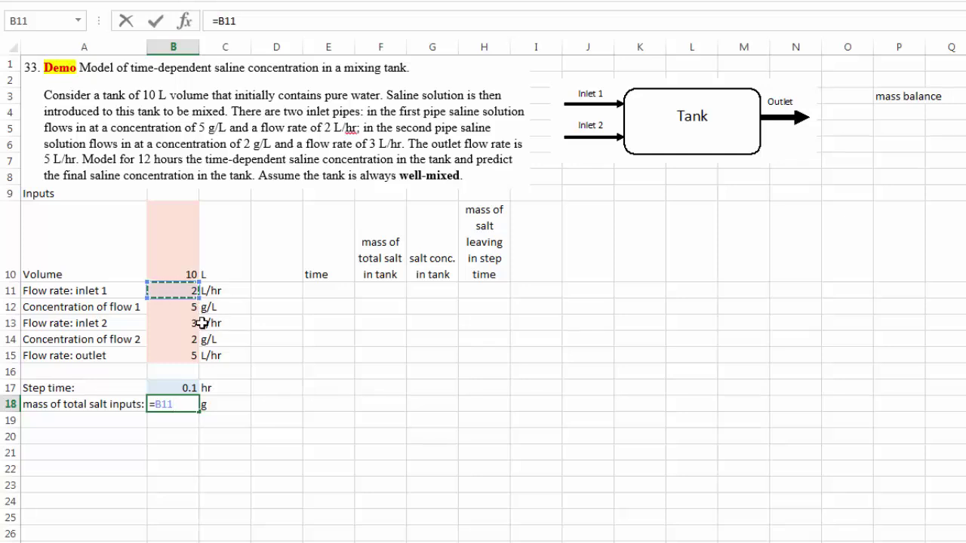
text(*)
click(171, 306)
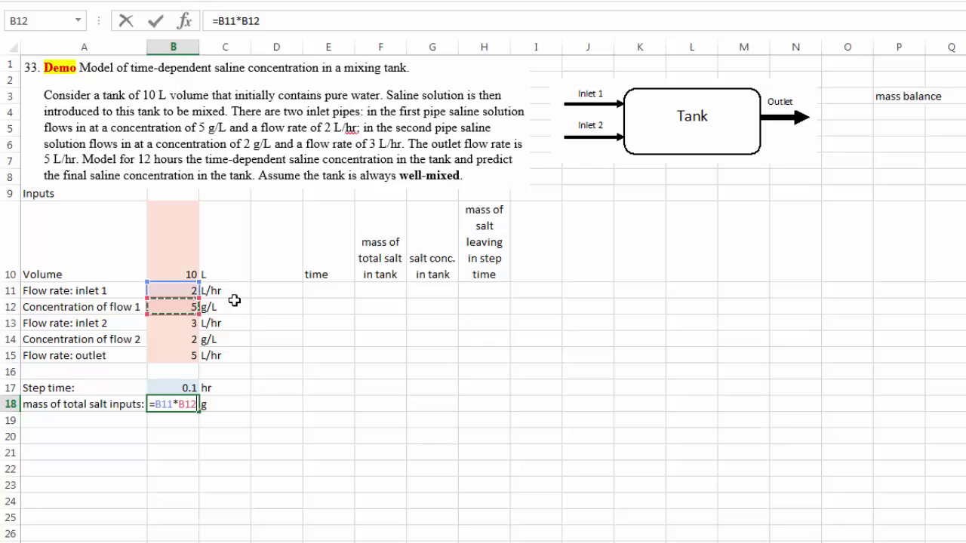
text(*)
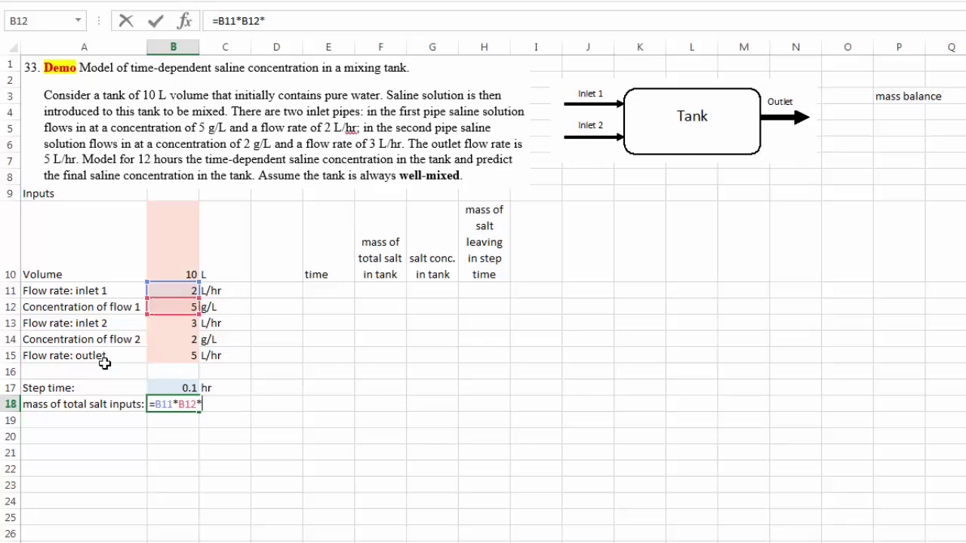
click(172, 387)
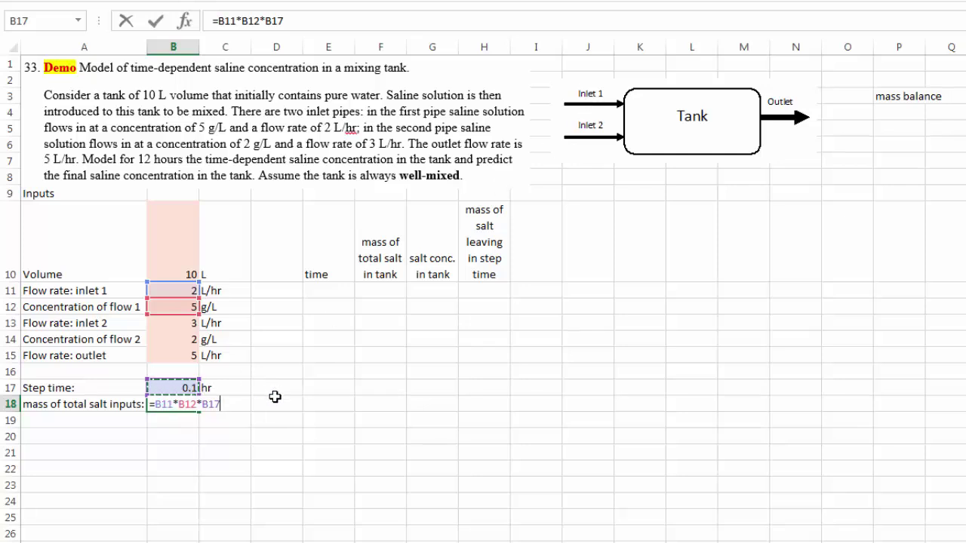
click(174, 340)
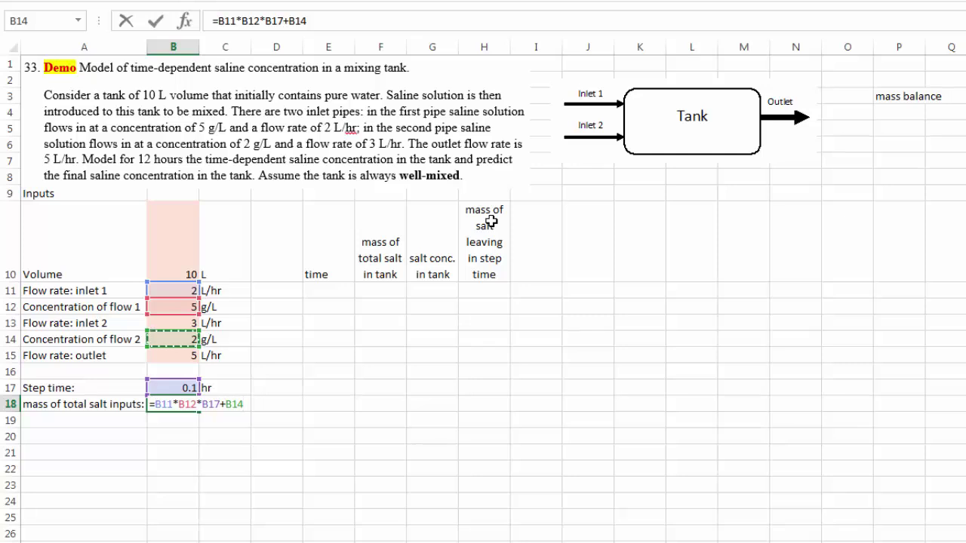
text(*)
click(175, 322)
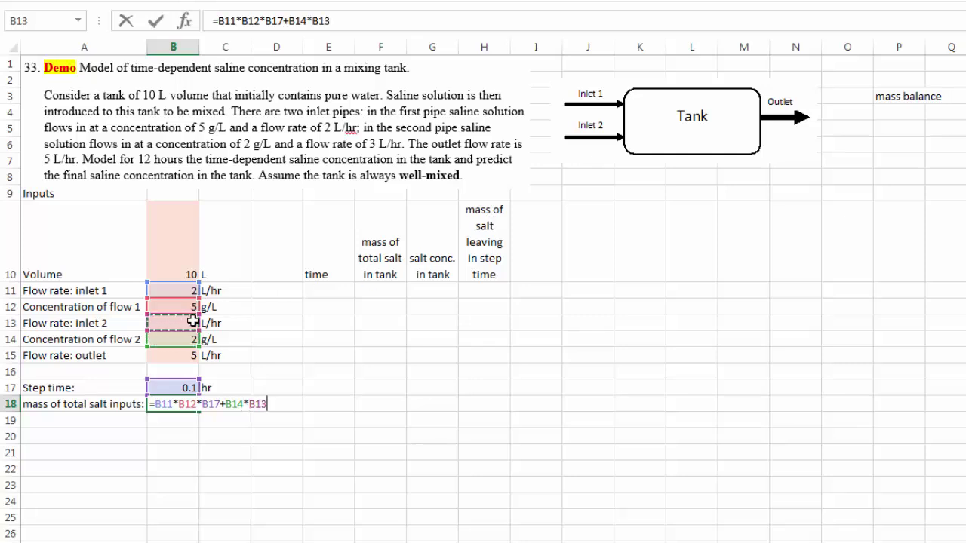
text(*)
click(162, 385)
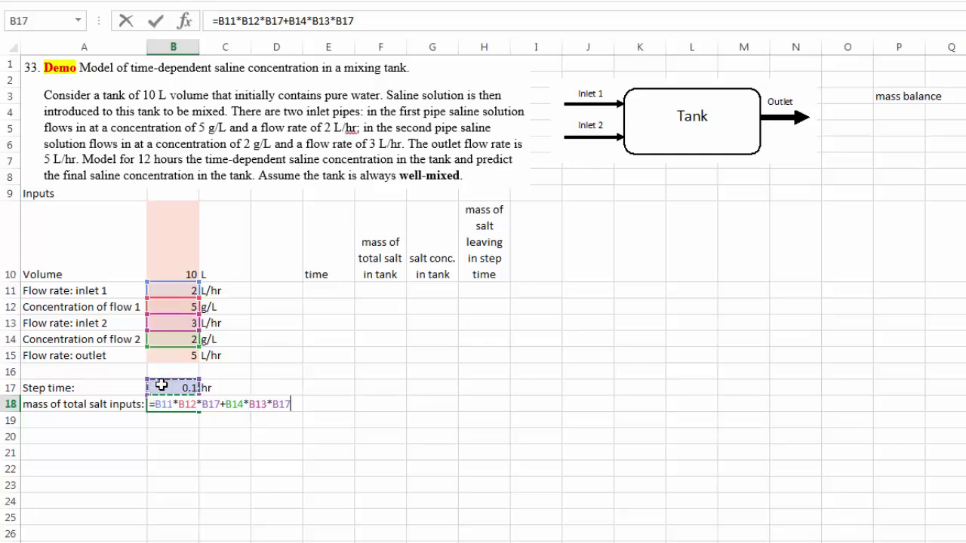
key(Return)
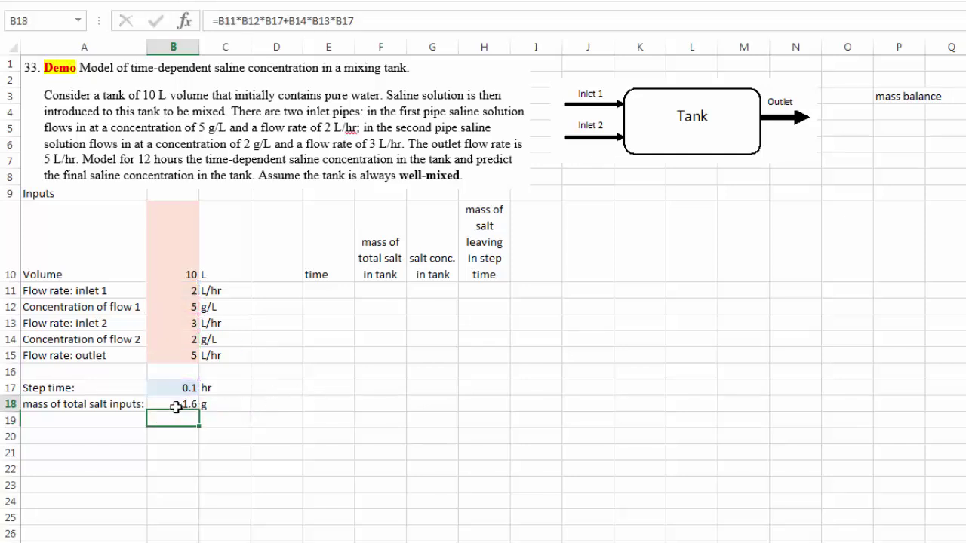
Shade the mass of total salt inputs cell B18 light blue like the step time cell.
click(175, 408)
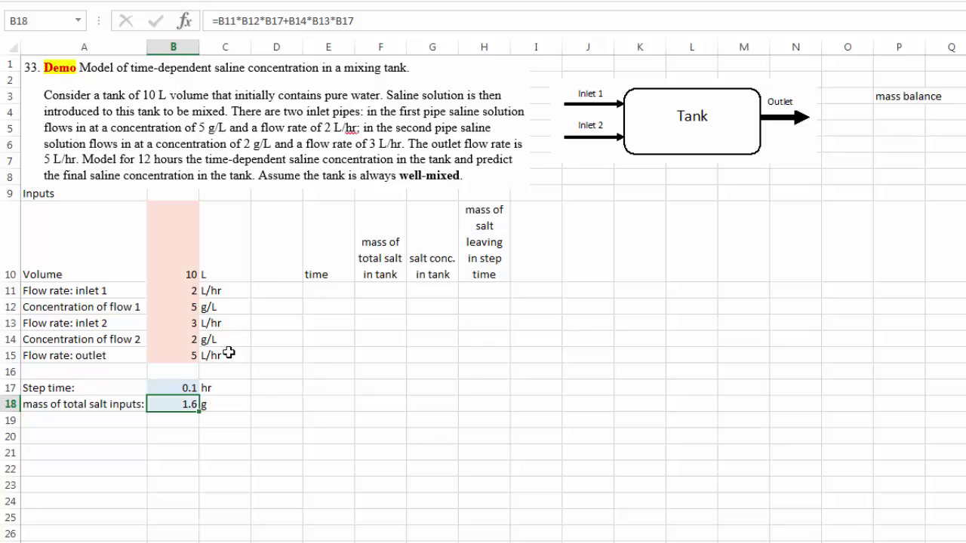
click(192, 416)
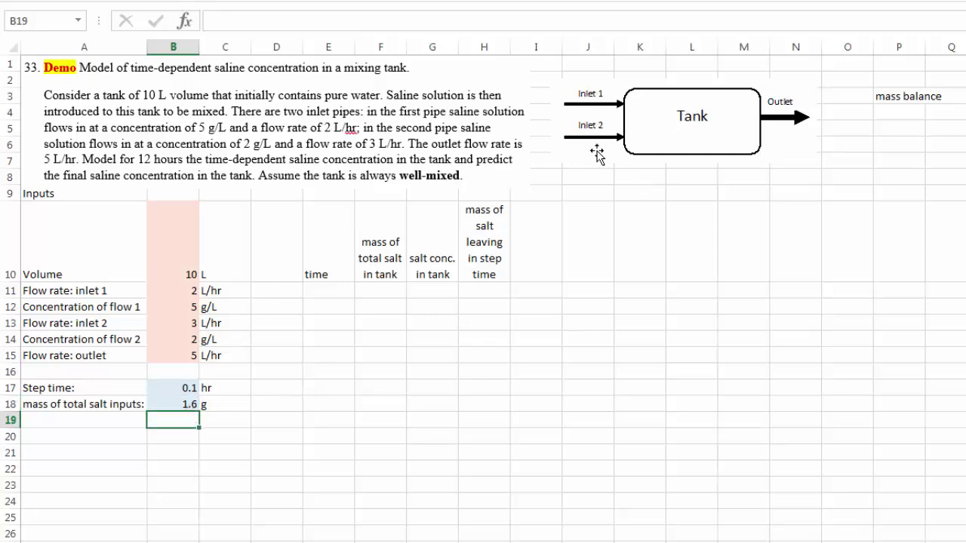
click(173, 391)
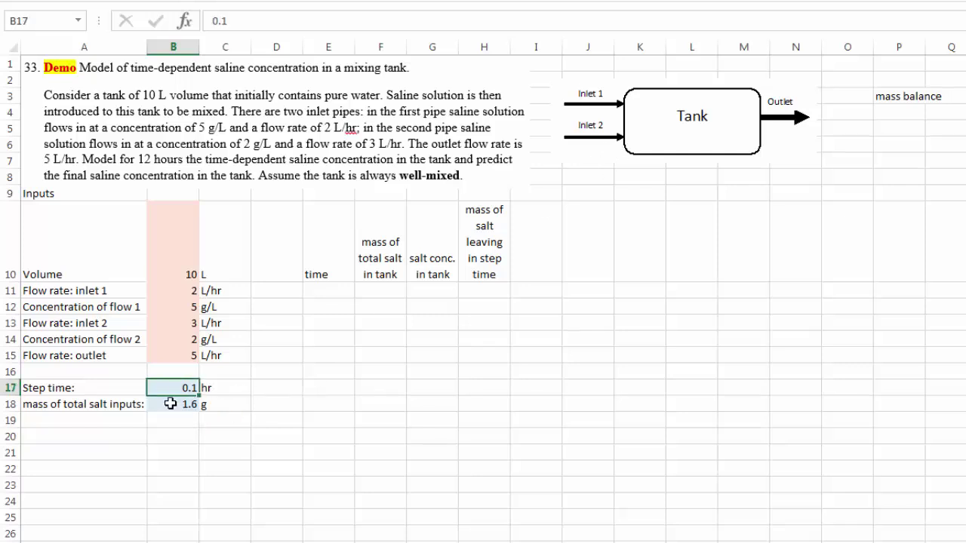
drag(173, 404, 173, 388)
click(223, 421)
Enter the first two time values, 0 and 0.1, in E11 and E12 under the time heading.
click(335, 295)
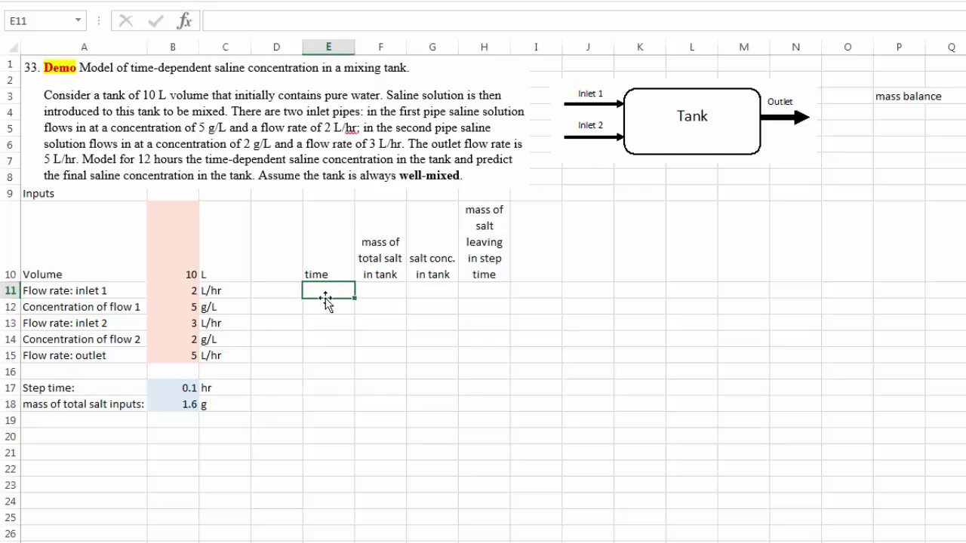
text(0)
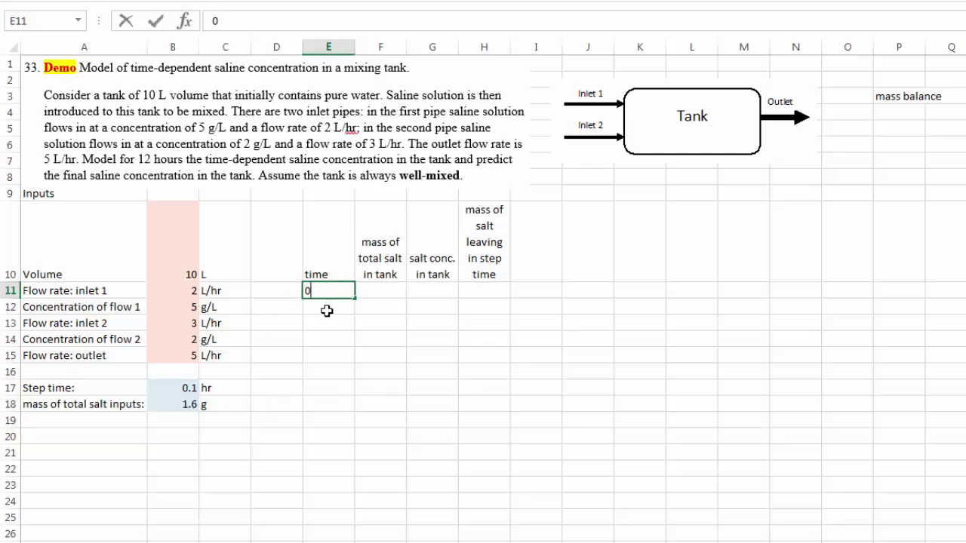
key(Return)
text(0)
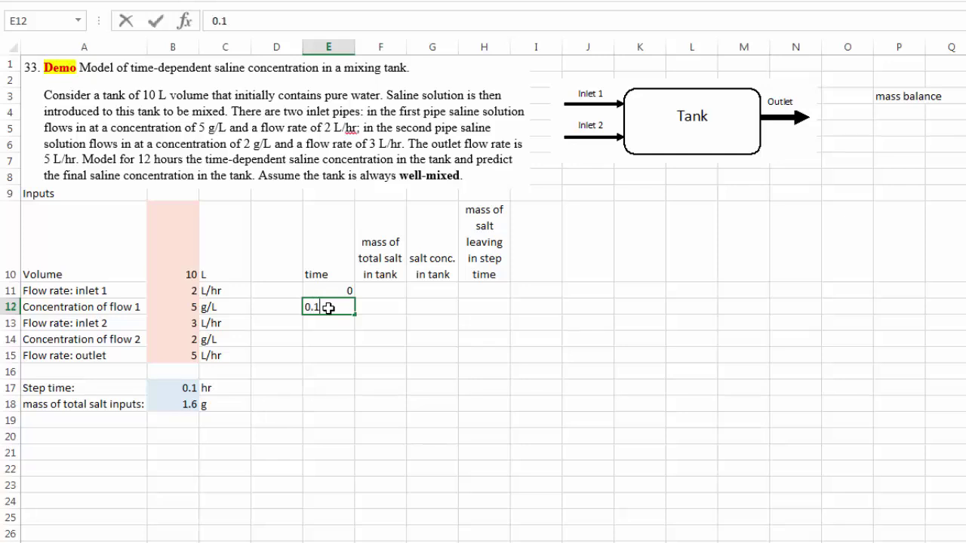
text(.1)
key(Return)
Move the two time values down one row to E12:E13 and enter the unit [hr] in E11.
drag(328, 288, 339, 299)
click(339, 292)
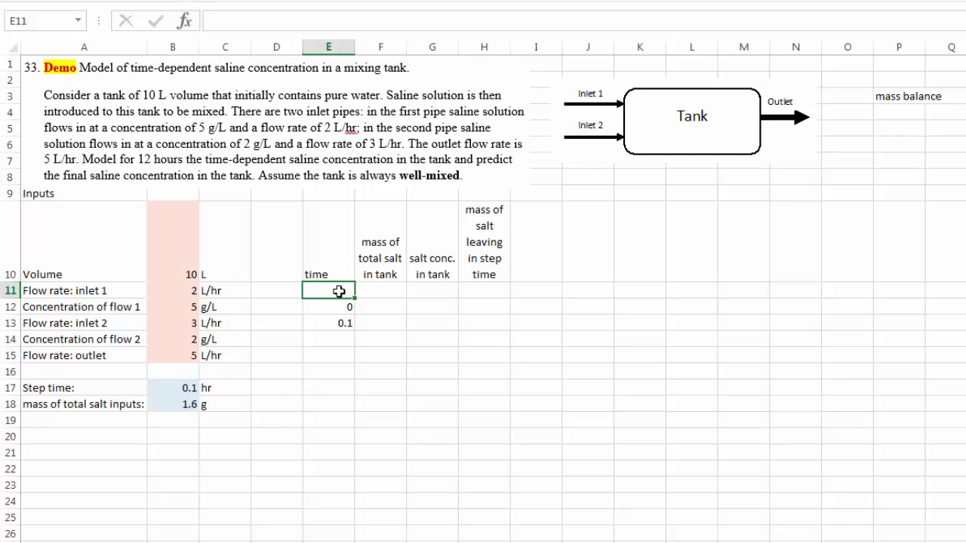
text([hr)
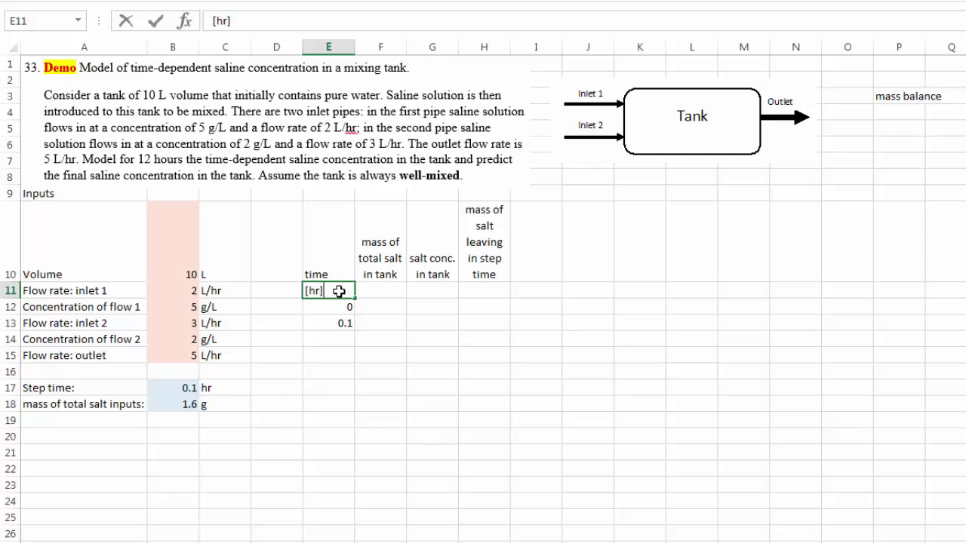
Extend the time series in column E downward from E12:E13 in increments of 0.1.
drag(328, 308, 352, 27)
scroll(588, 278, up, 13)
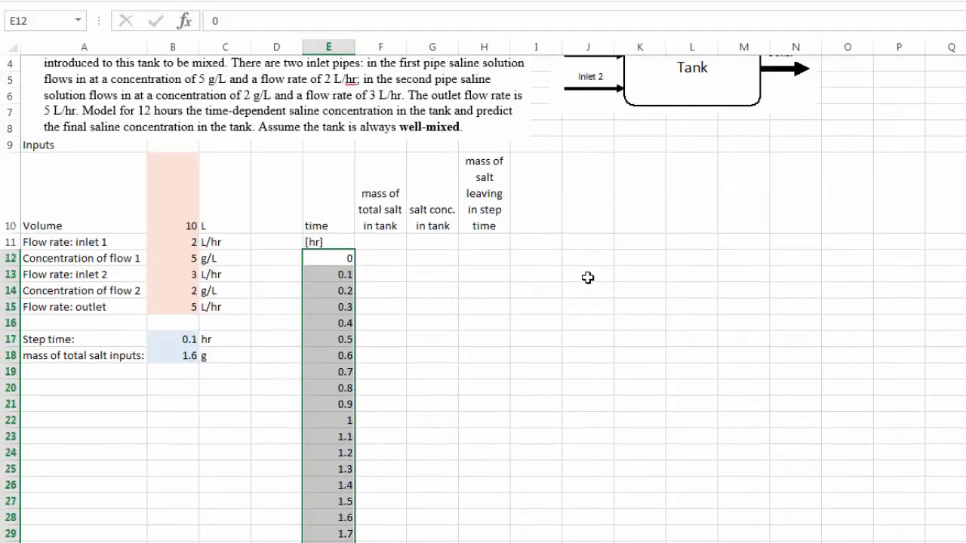
scroll(588, 278, up, 1)
Enter the unit [g] in F11 and an initial total salt mass of 0 in F12.
scroll(588, 278, down, 2)
click(375, 192)
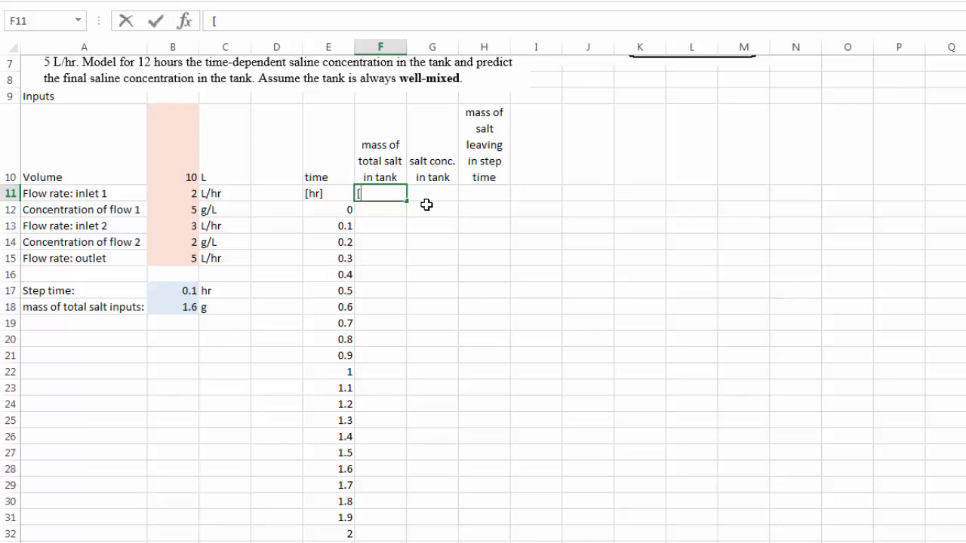
text([g])
click(383, 206)
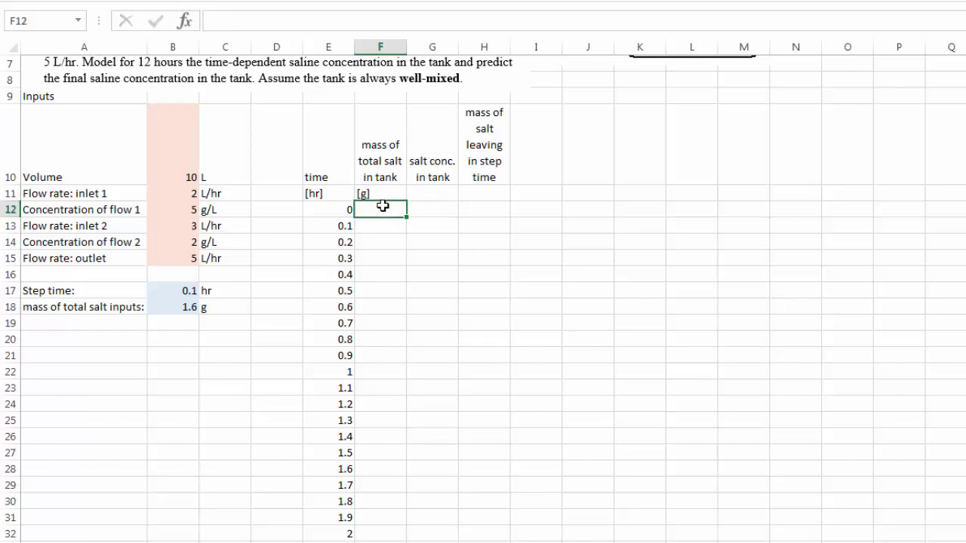
text(0)
click(445, 238)
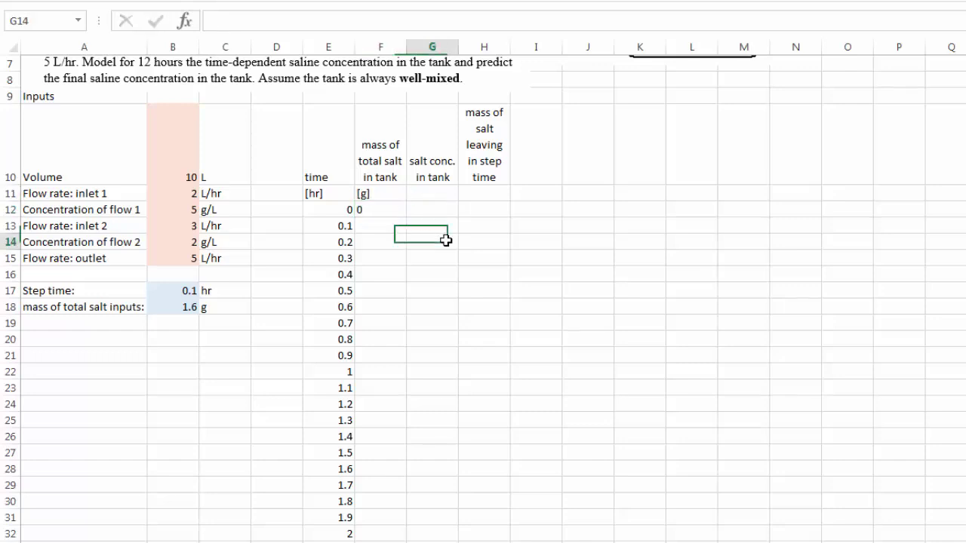
Enter the unit [g/L] in G11 under the salt concentration heading.
click(438, 194)
scroll(520, 222, up, 2)
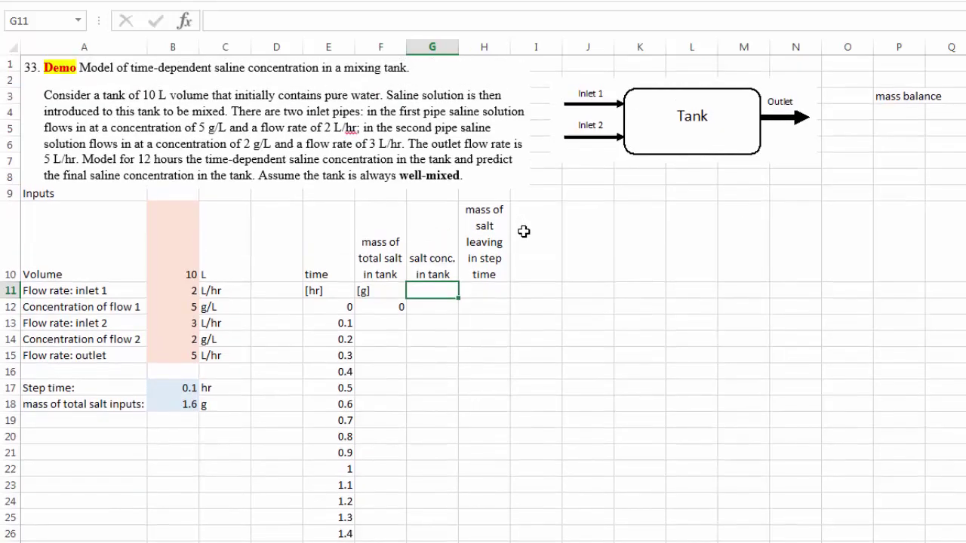
text([g/L)
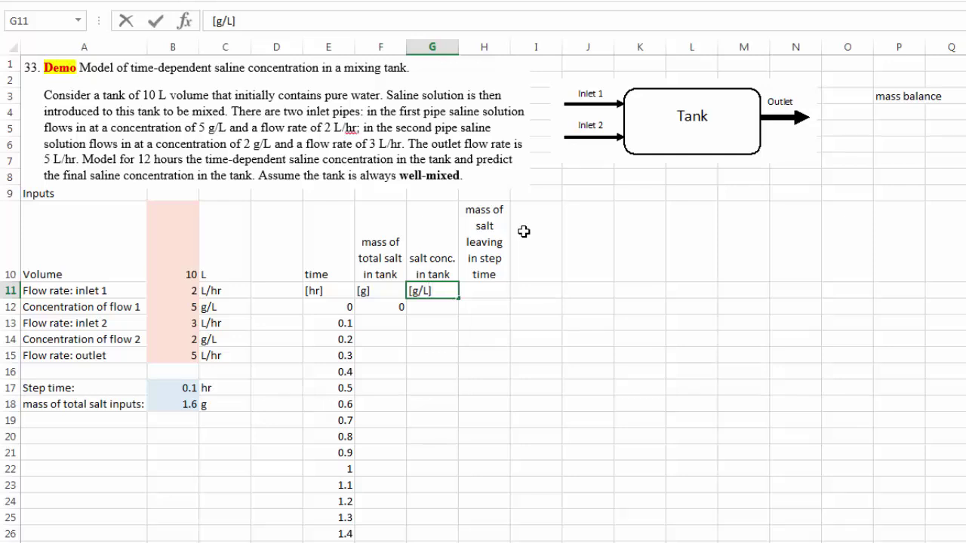
Calculate the initial salt concentration in G12 with =F12/$B$10, keeping the volume reference absolute.
click(443, 310)
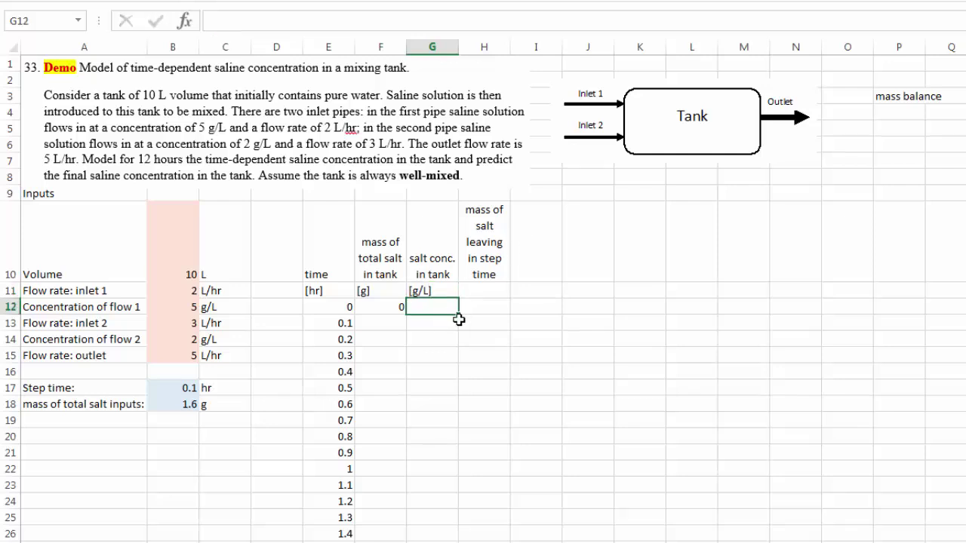
text(=)
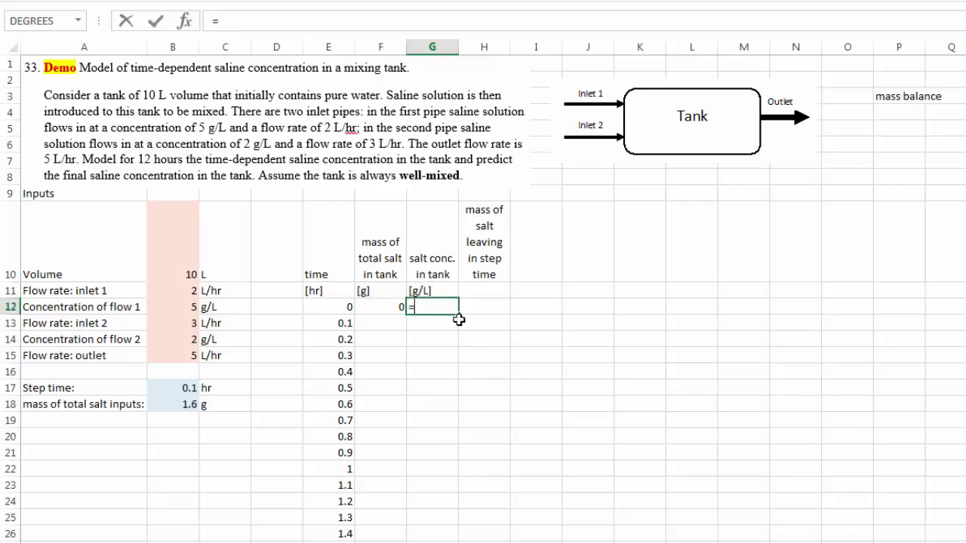
click(378, 308)
text(/)
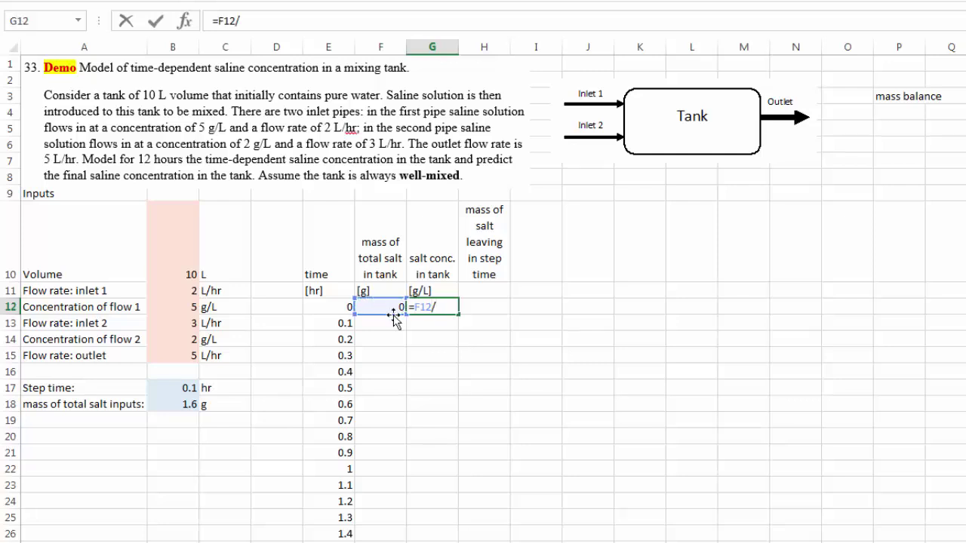
click(182, 275)
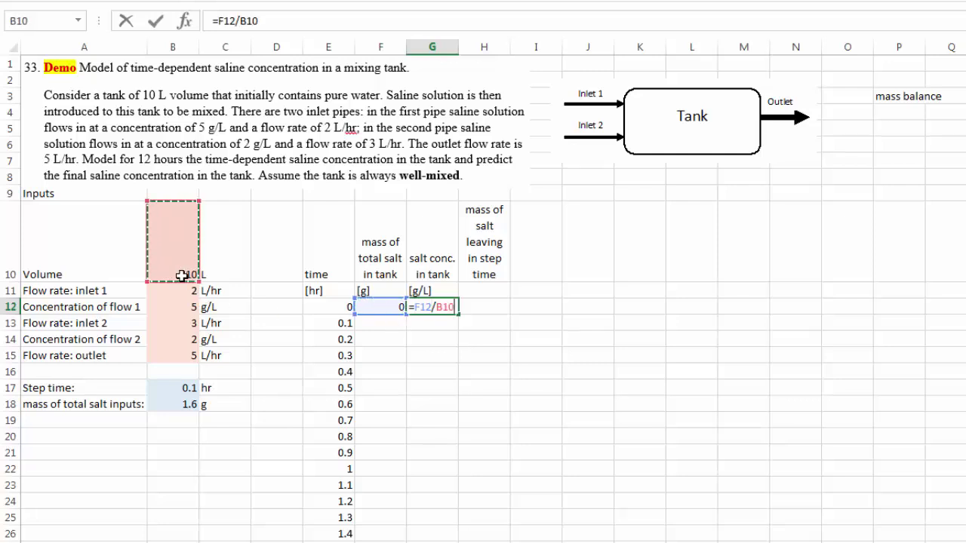
key(F4)
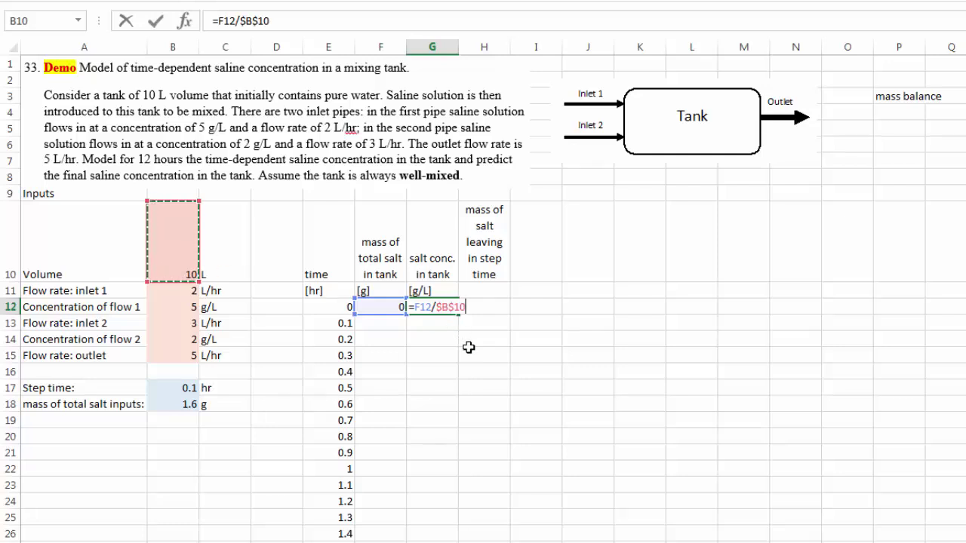
key(Return)
Calculate the salt mass leaving per step in H12 with =G12*$B$15*$B$17, keeping the outlet flow and step time references absolute.
click(475, 308)
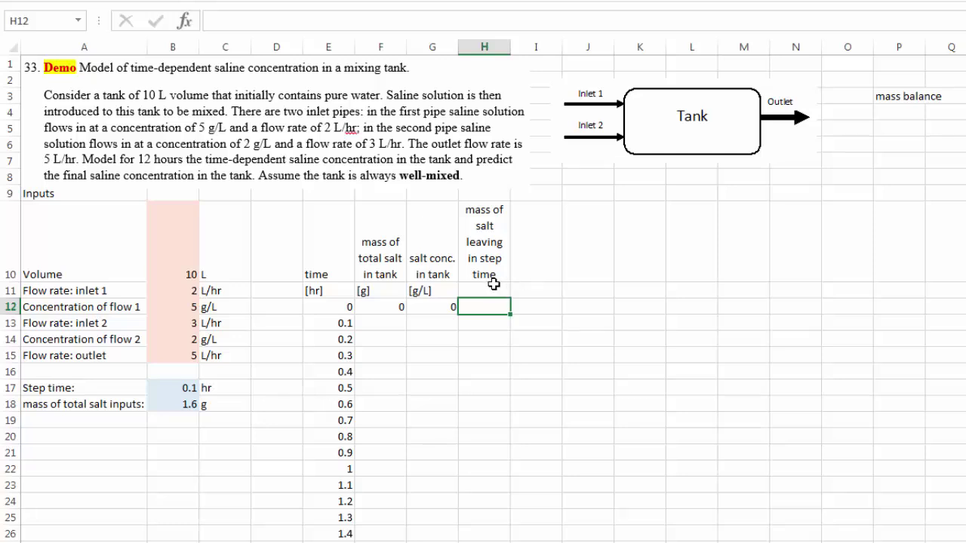
text(=)
click(426, 306)
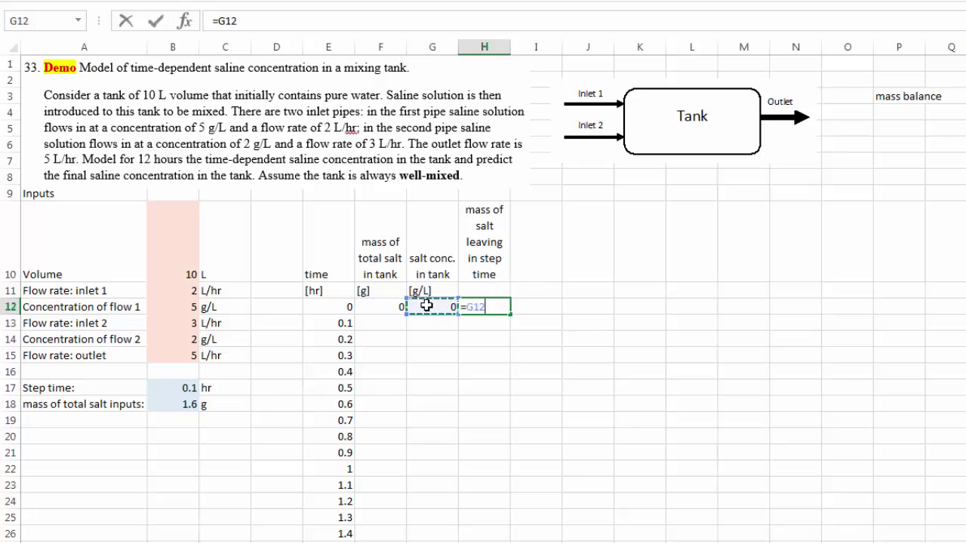
text(*)
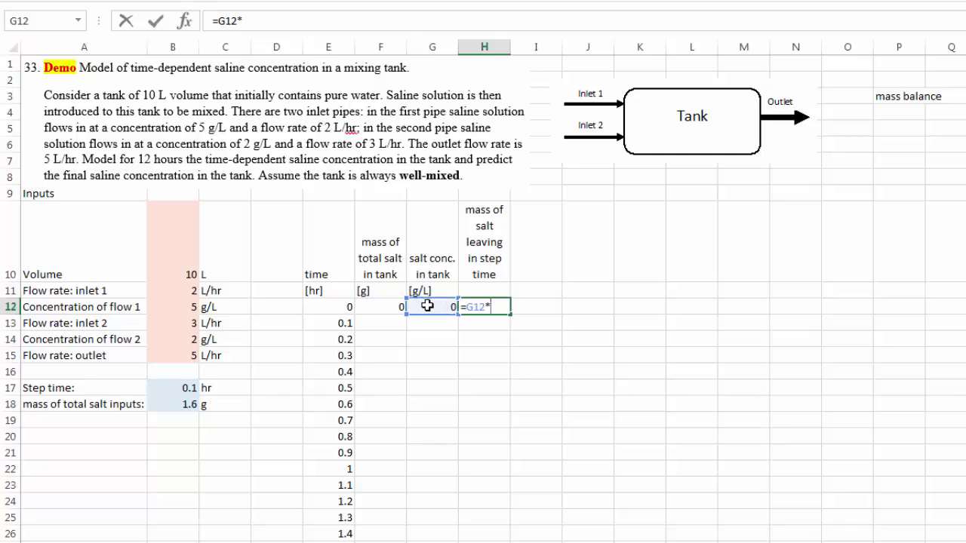
click(175, 355)
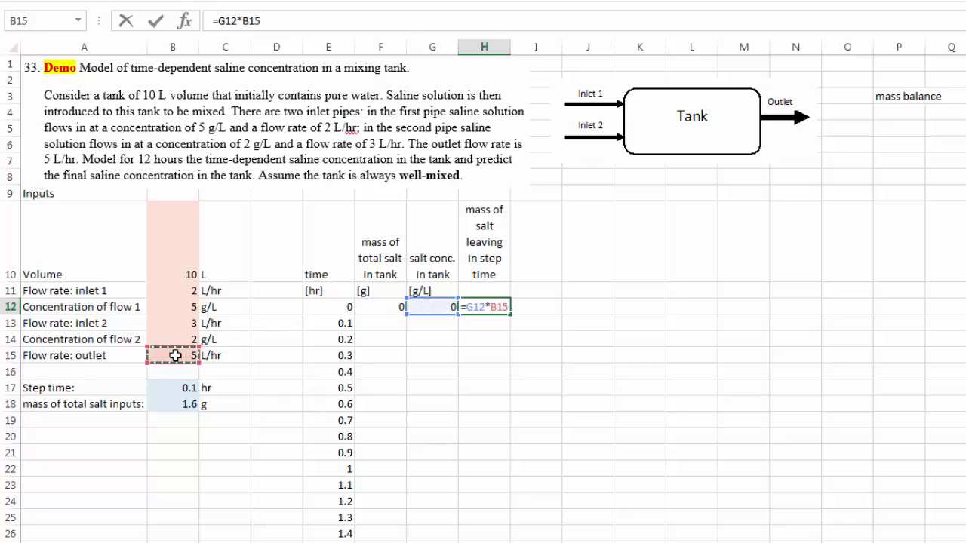
key(F4)
text(*)
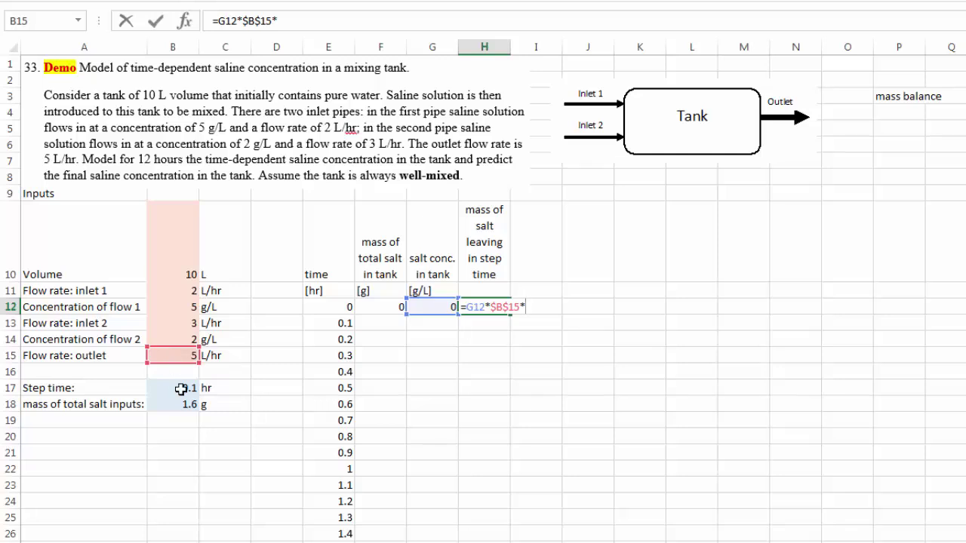
click(177, 388)
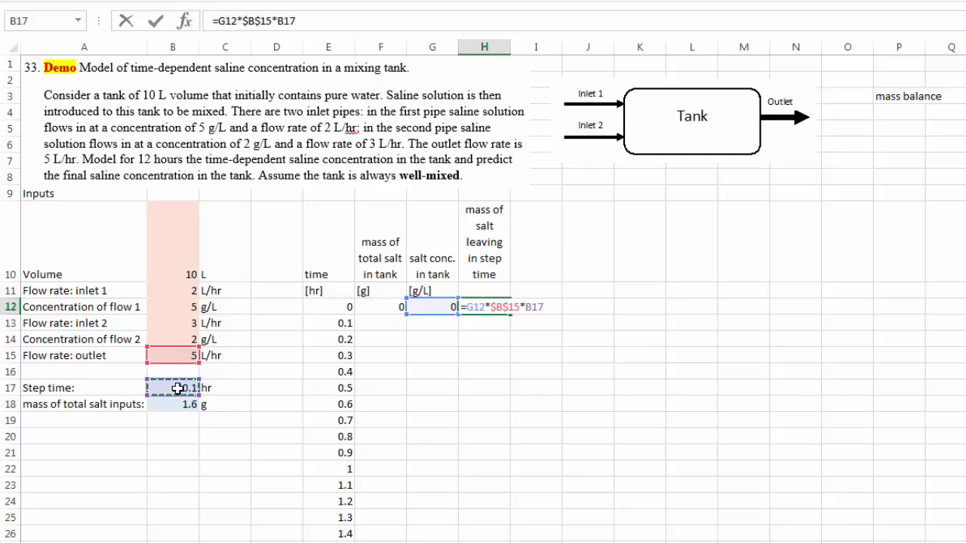
key(F4)
key(Return)
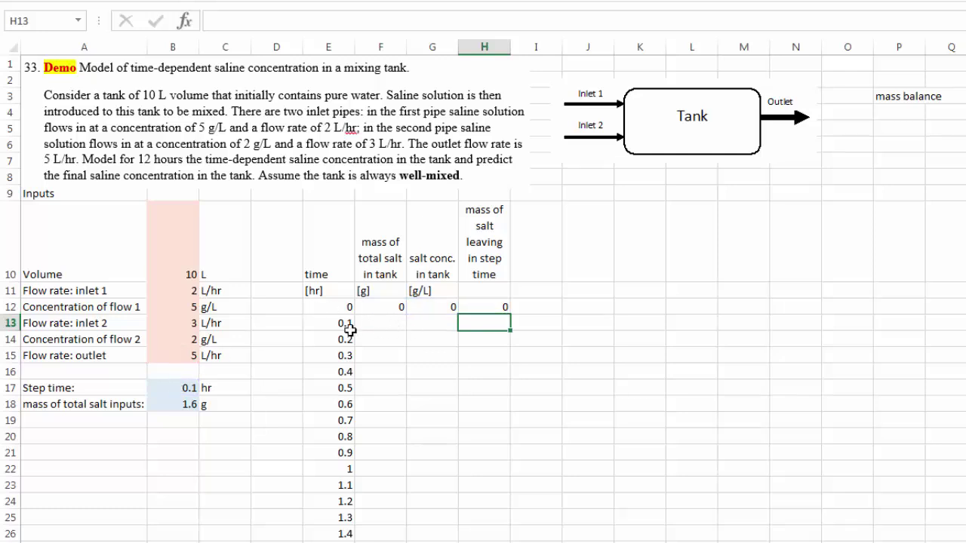
Calculate the total salt mass at 0.1 hr in F13 with =F12+$B$18-H12, keeping the salt input reference absolute.
click(382, 325)
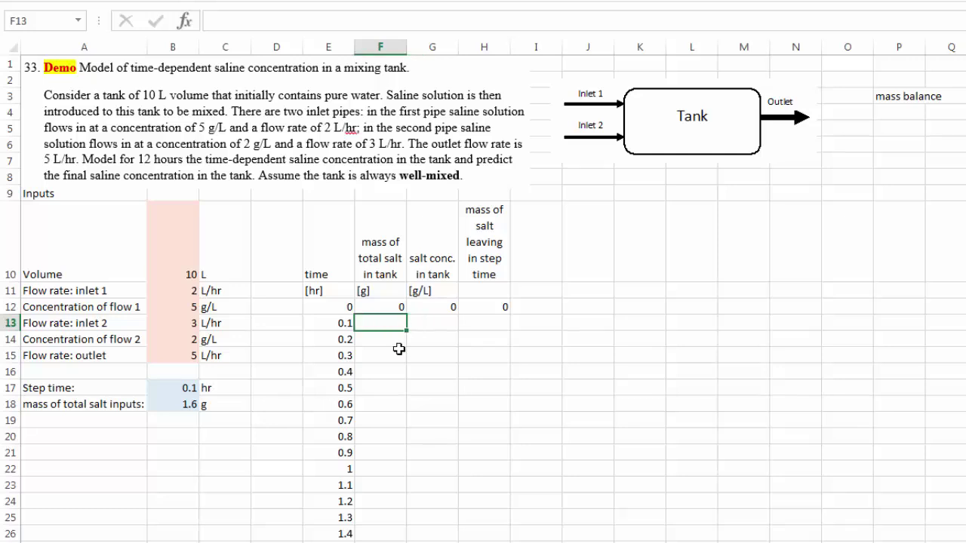
text(=)
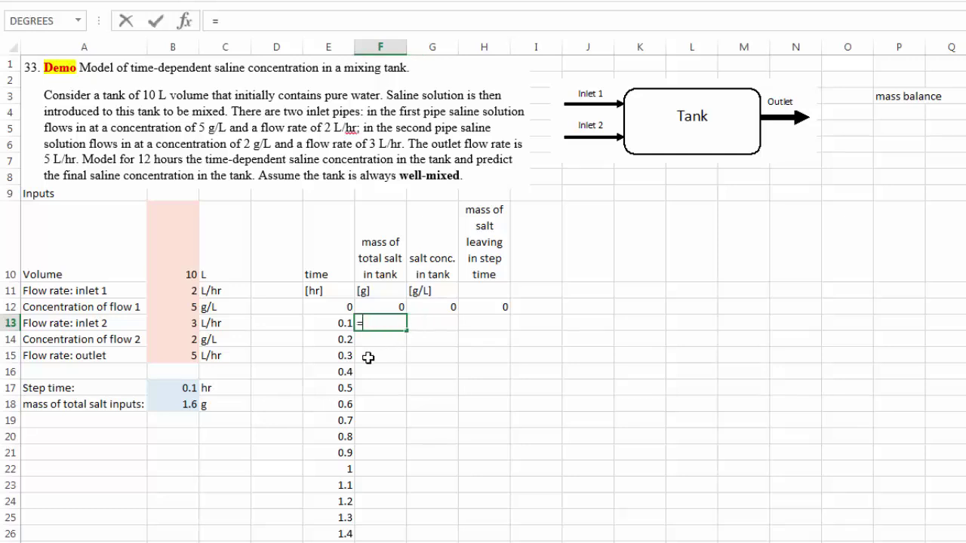
click(386, 307)
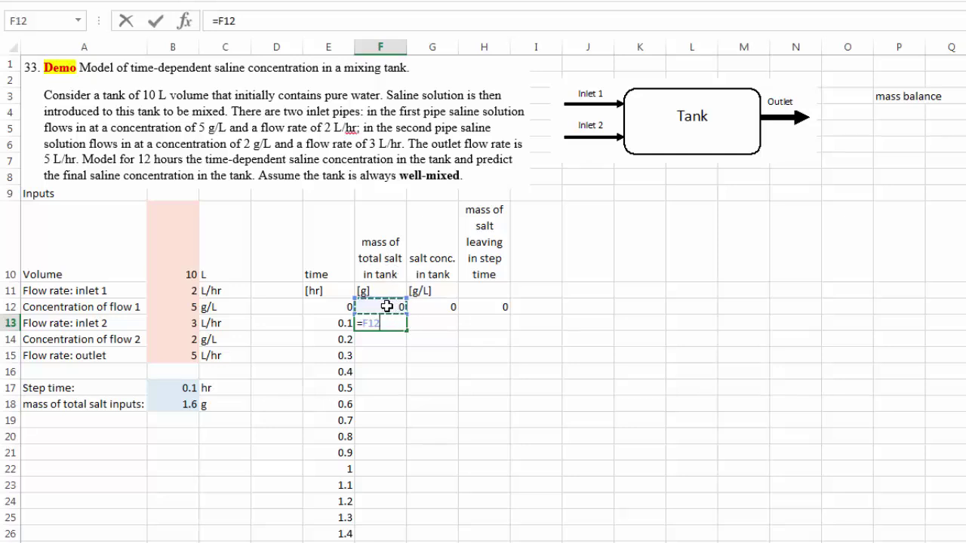
text(+)
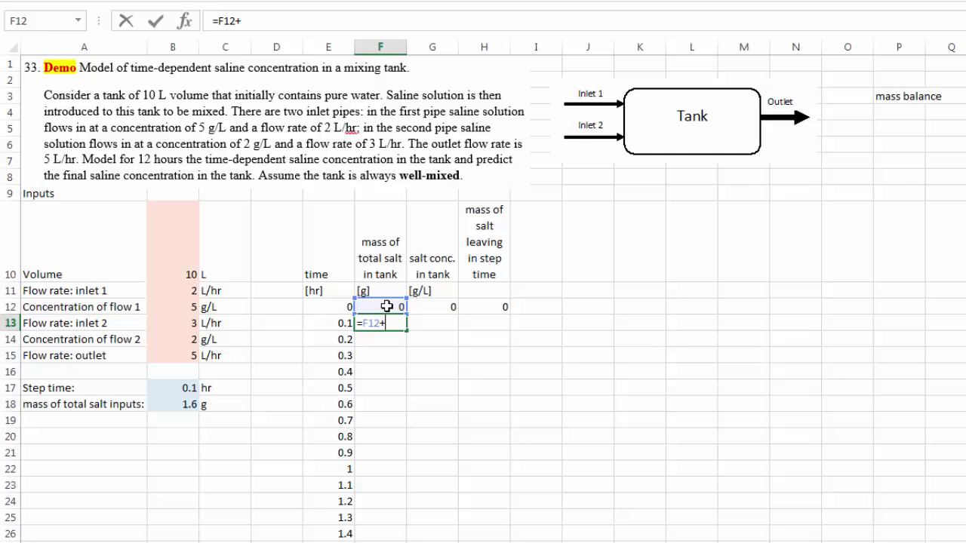
click(170, 405)
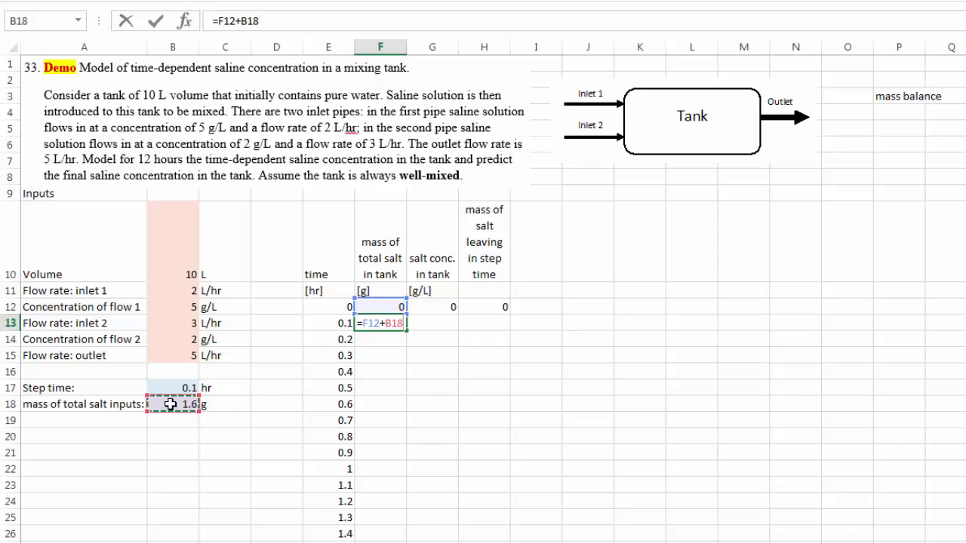
key(F4)
click(291, 20)
text(-)
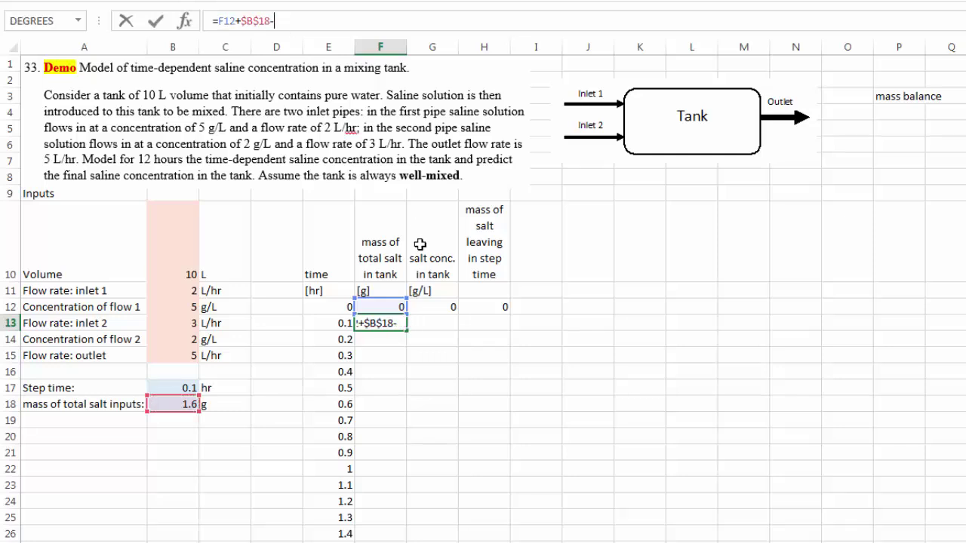
click(486, 308)
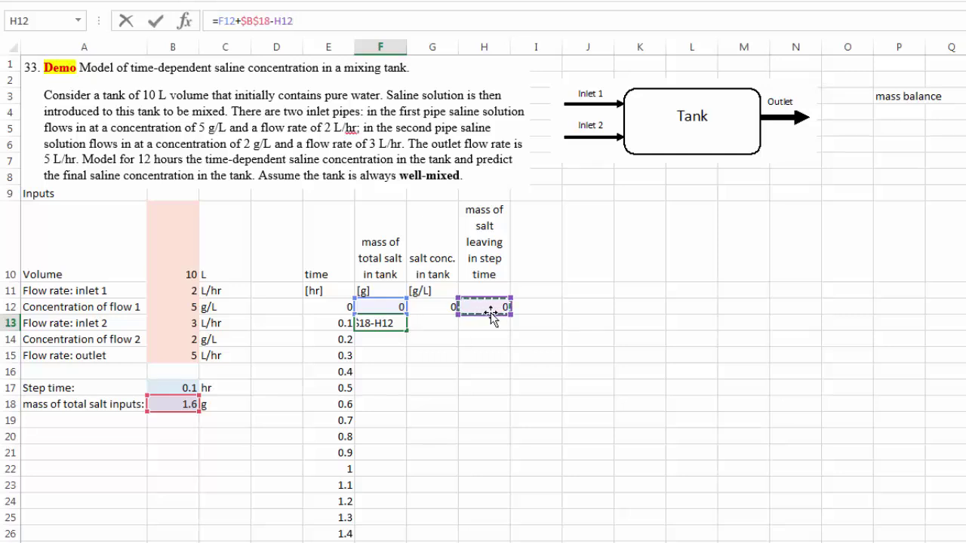
key(Return)
Copy the concentration formula from G12 down to G13 and check the cell references in the copied formula.
click(437, 307)
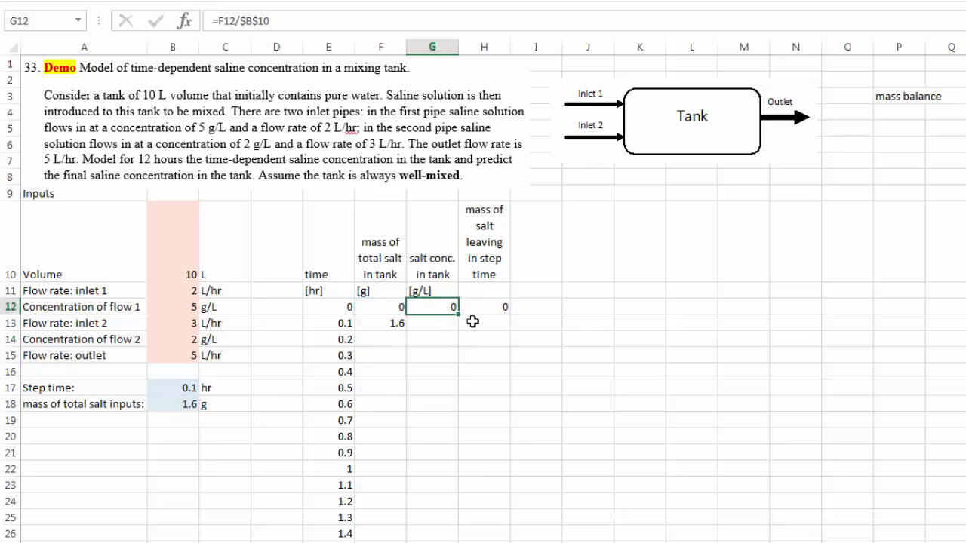
drag(460, 315, 456, 330)
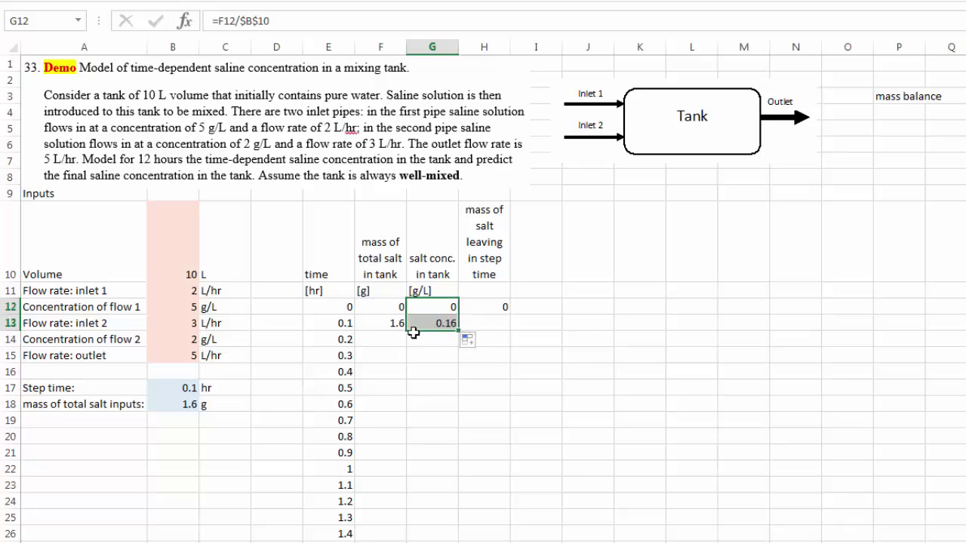
click(385, 323)
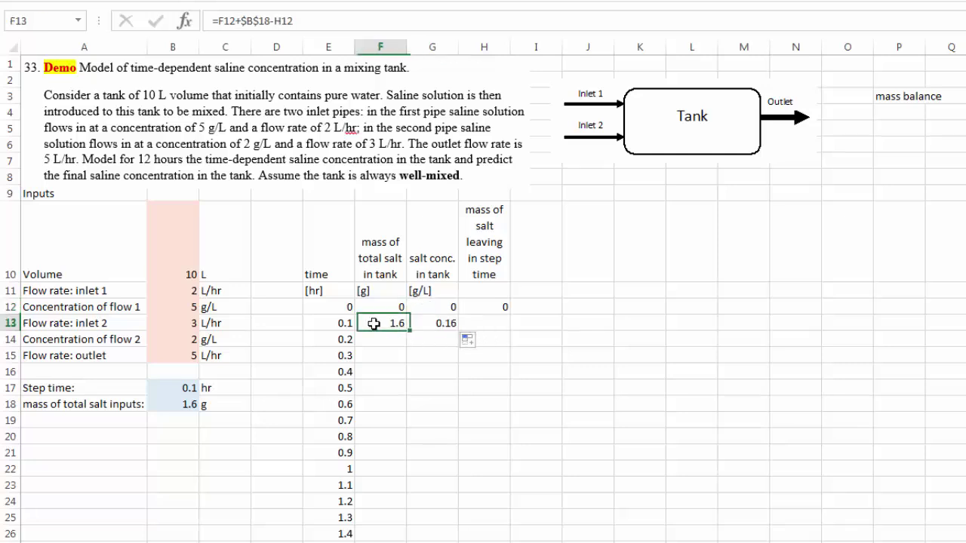
click(433, 323)
click(289, 20)
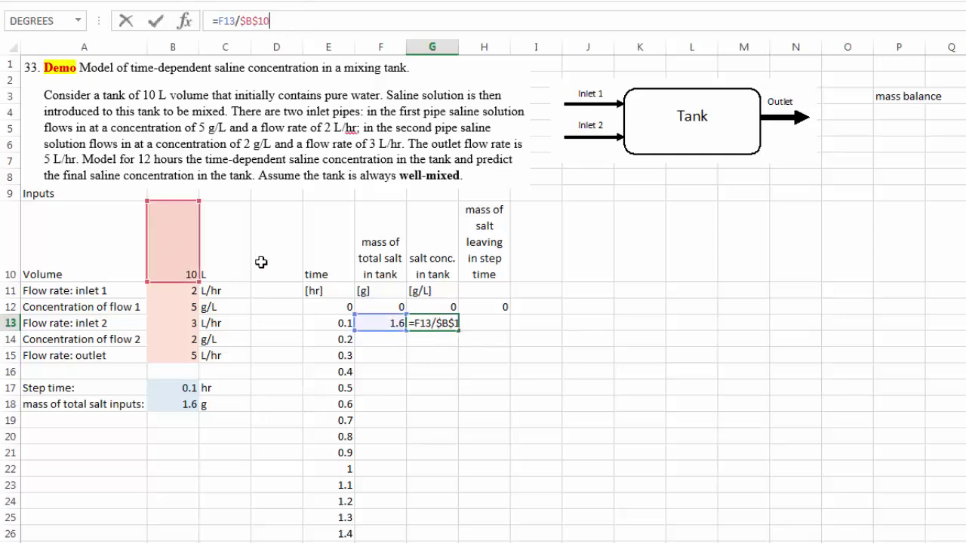
key(Return)
Copy the leaving salt mass formula from H12 down to H13 and check the copied formula.
click(487, 306)
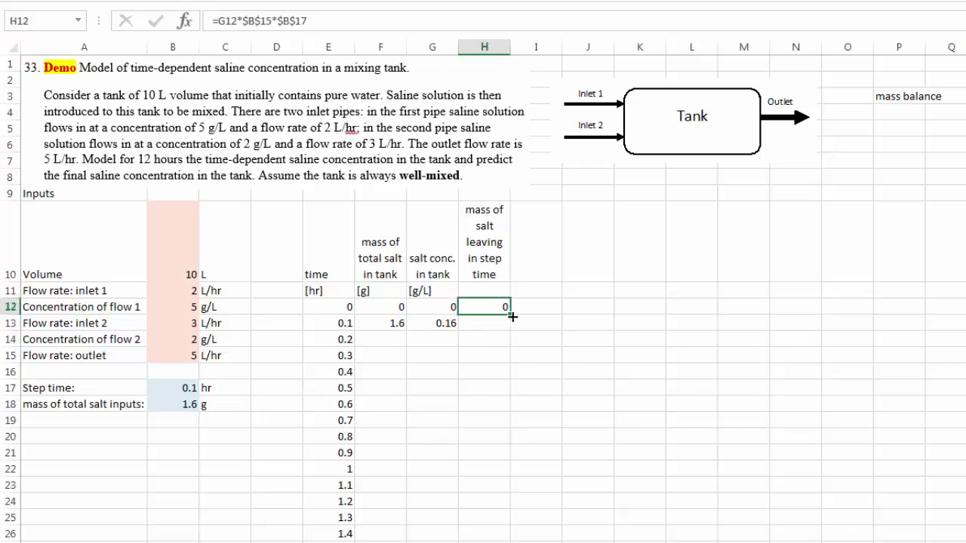
drag(511, 315, 510, 331)
click(475, 324)
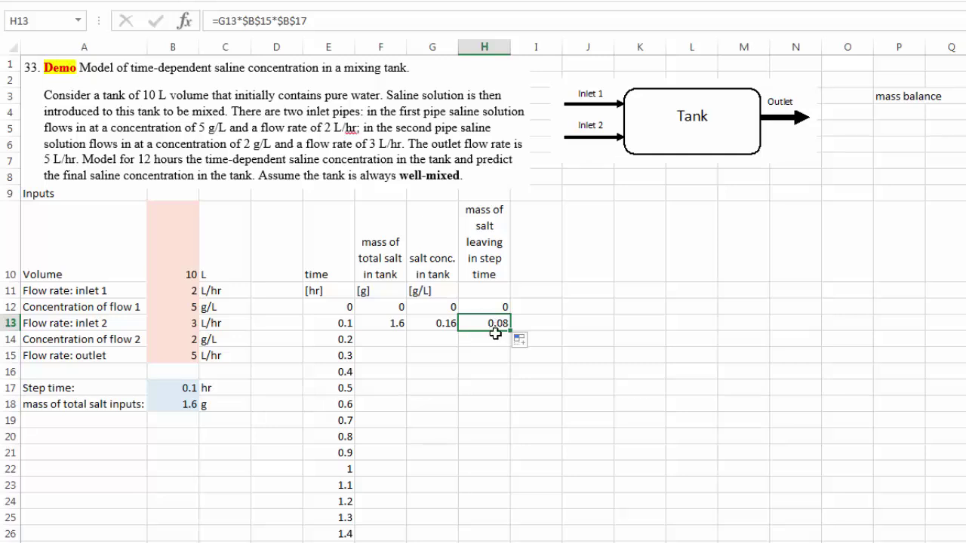
Enter the unit [g] in H11 under the heading for salt mass leaving.
click(490, 292)
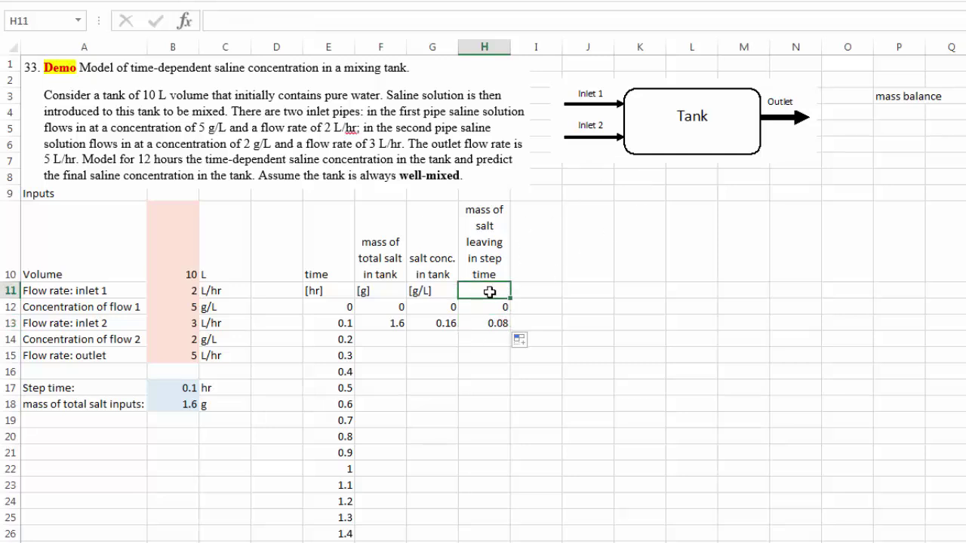
text([g)
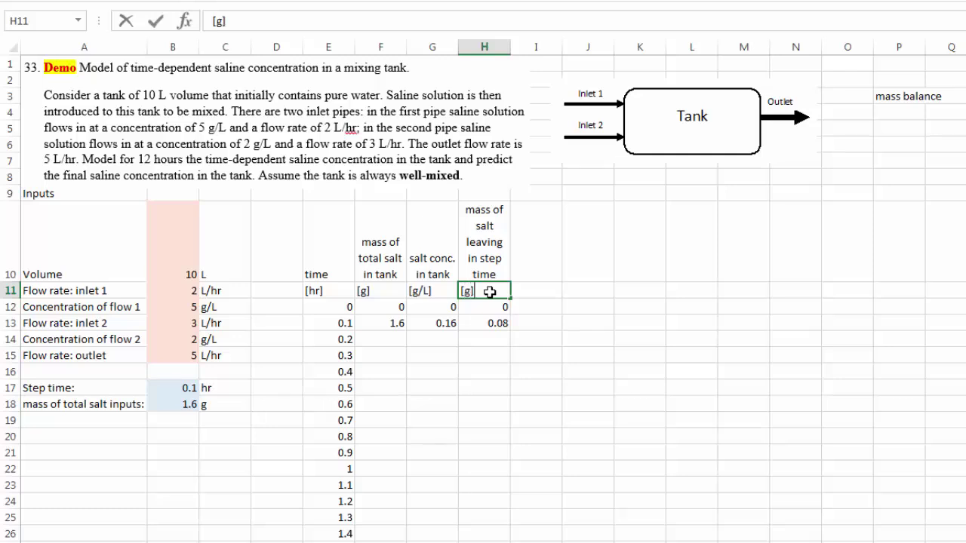
click(490, 336)
Calculate the total salt mass at 0.2 hr in F14 with =F13+$B$18-H13, keeping the salt input reference absolute.
click(380, 341)
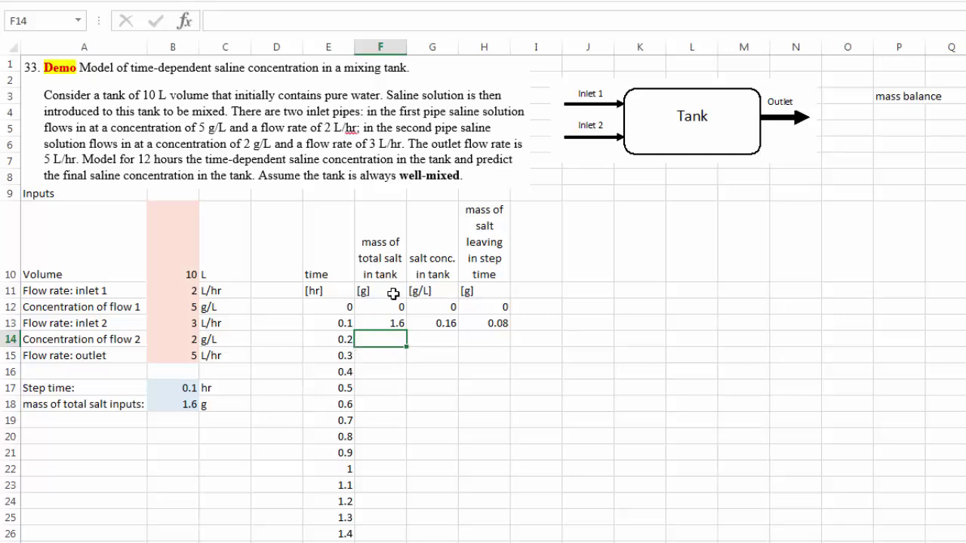
text(=)
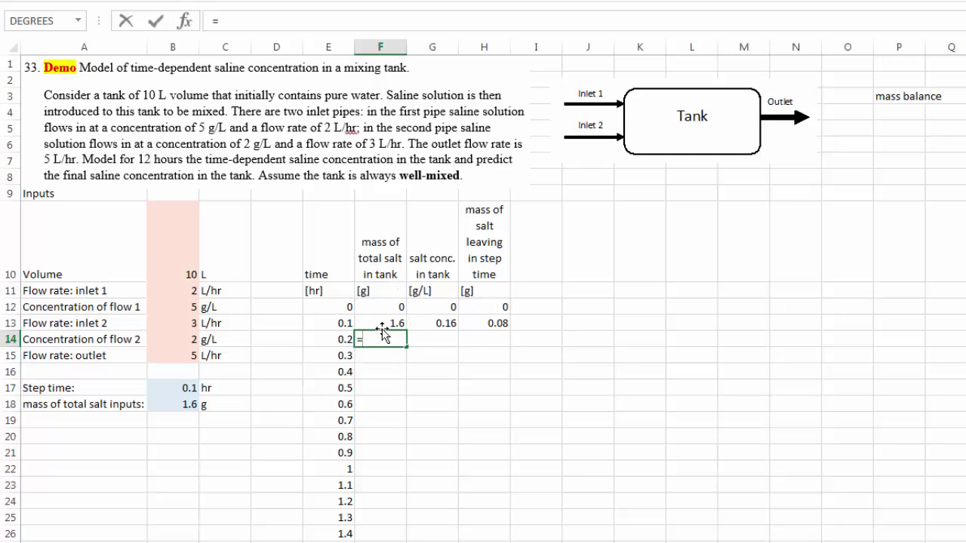
click(378, 322)
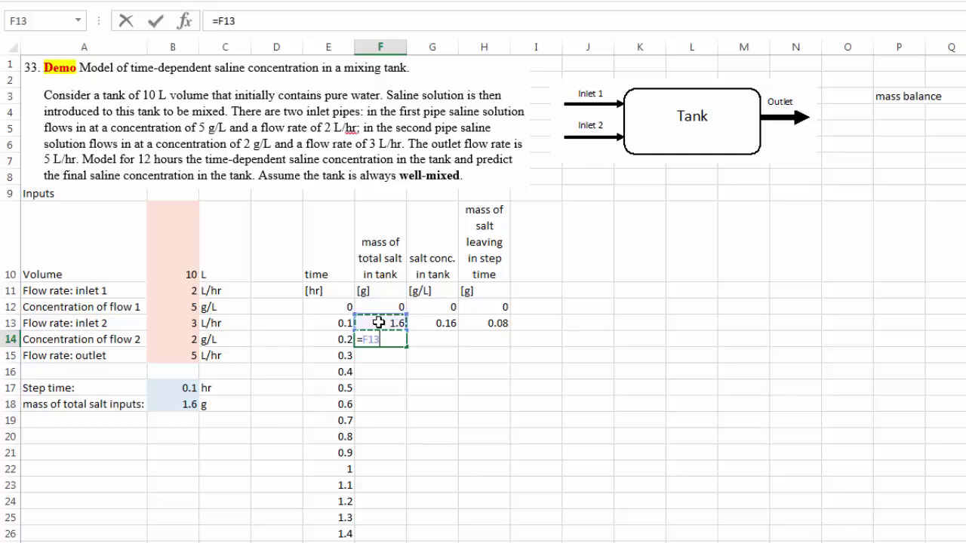
text(+)
click(176, 405)
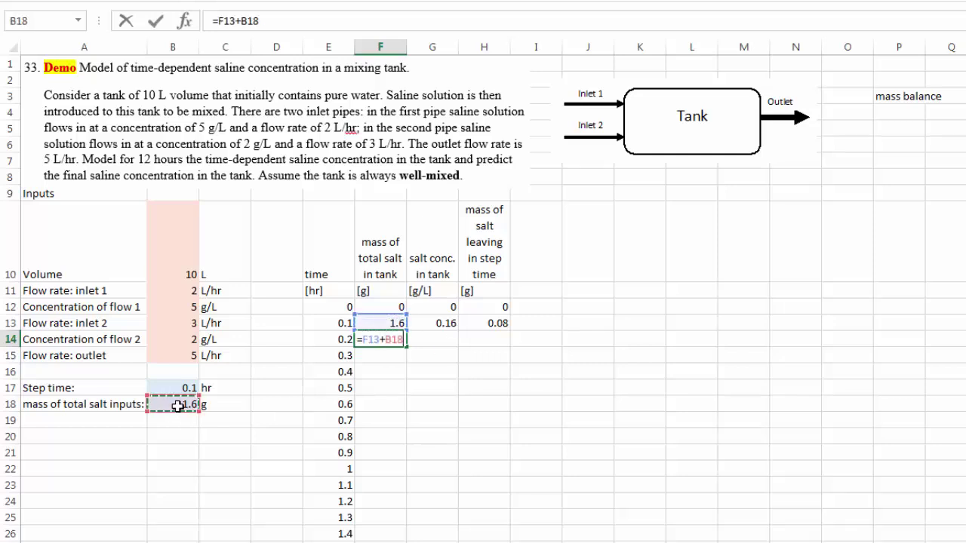
key(F4)
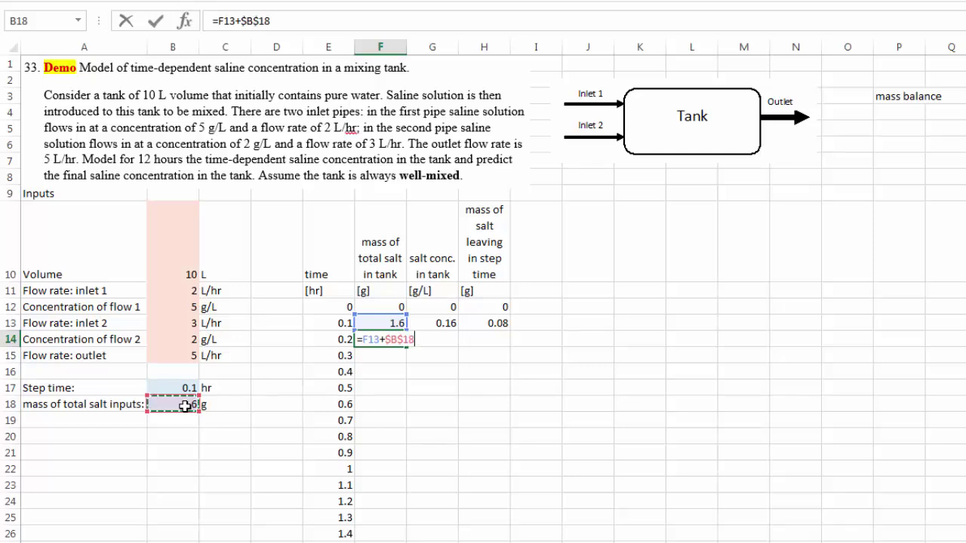
text(-)
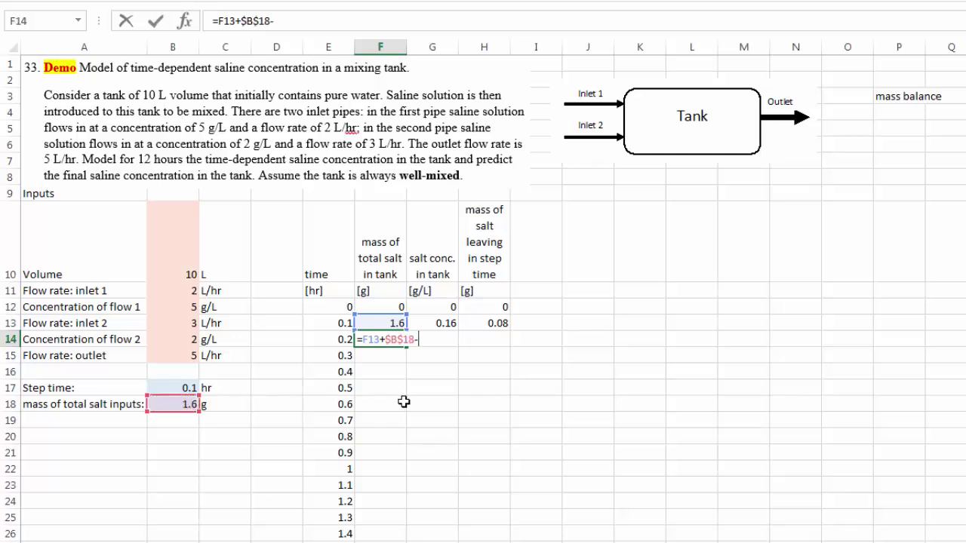
click(487, 325)
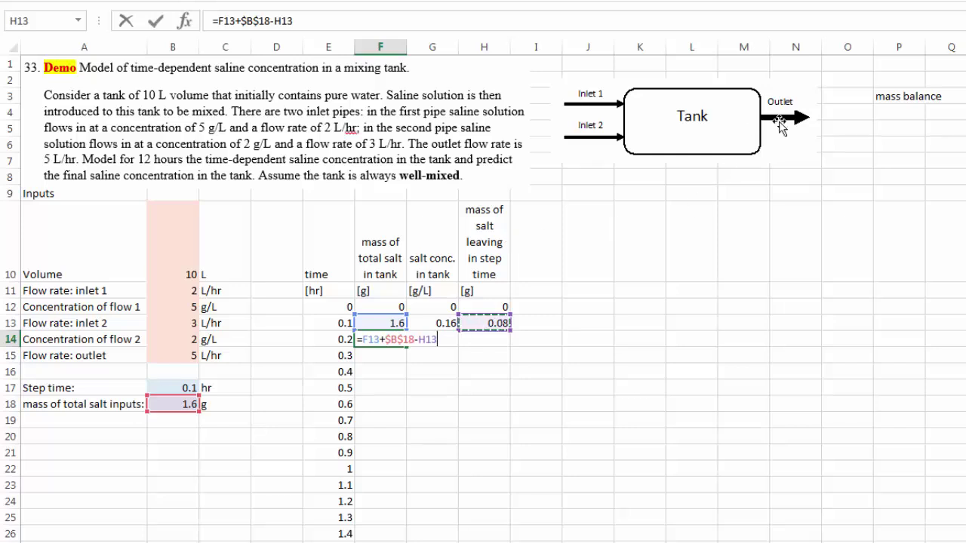
key(Return)
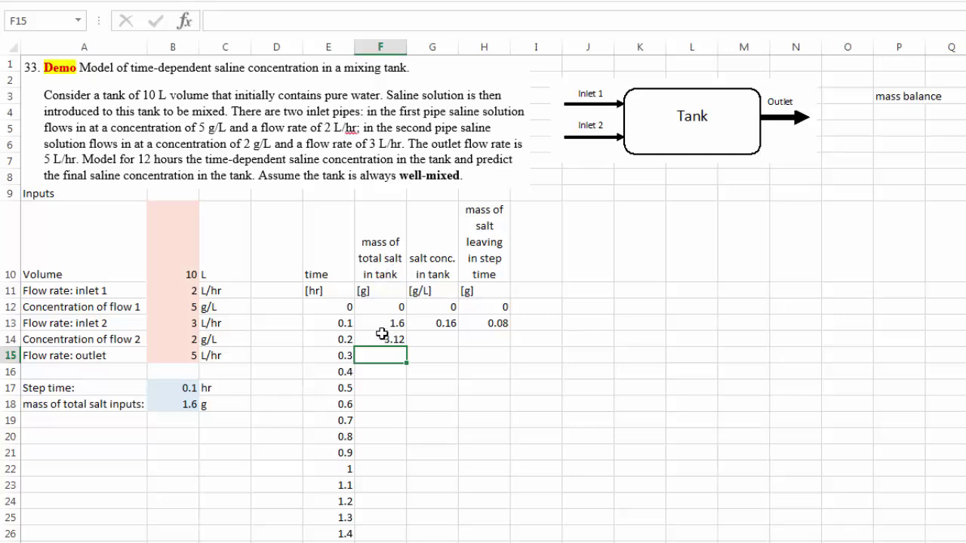
Copy the concentration and leaving mass formulas from G13:H13 to row 14, and fill F14:H14 down to 12 hr in row 132.
drag(438, 323, 511, 346)
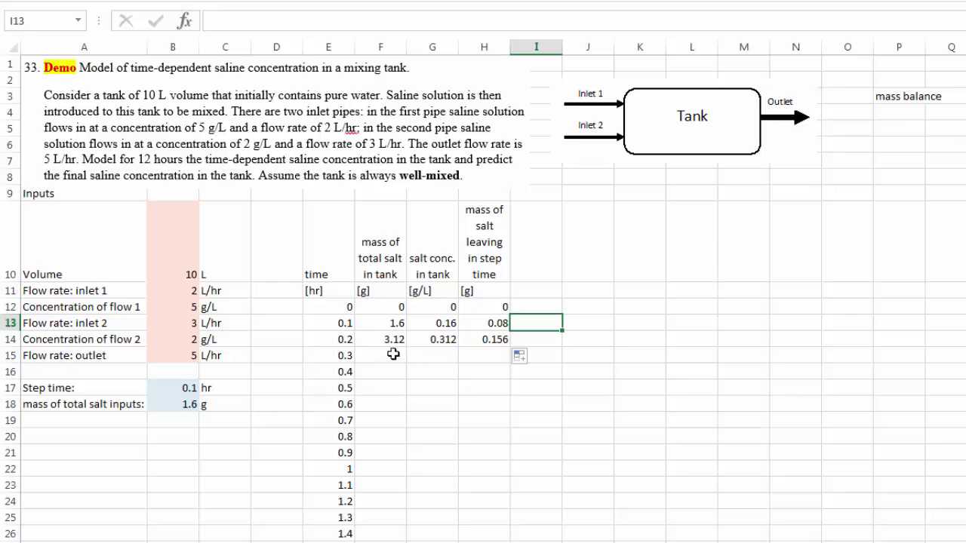
drag(393, 339, 482, 339)
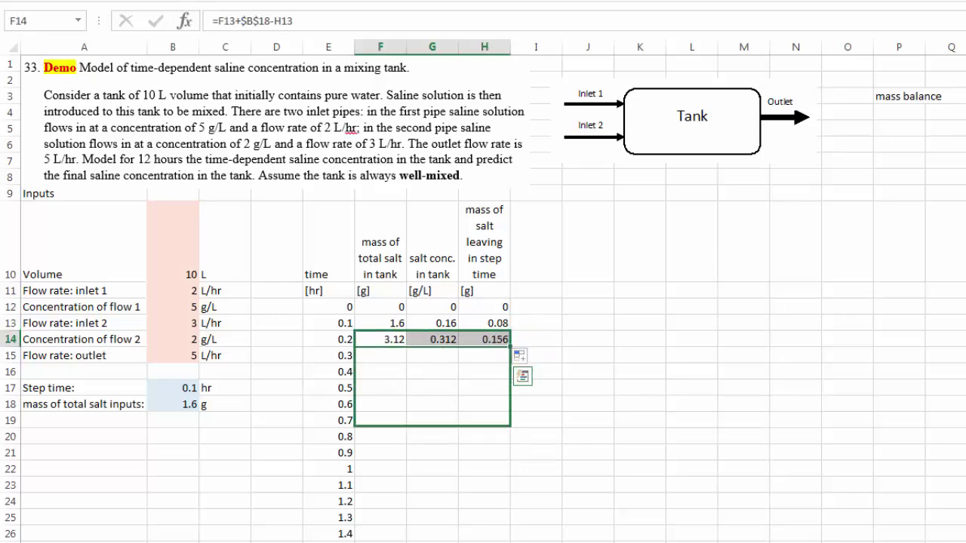
drag(498, 537, 498, 540)
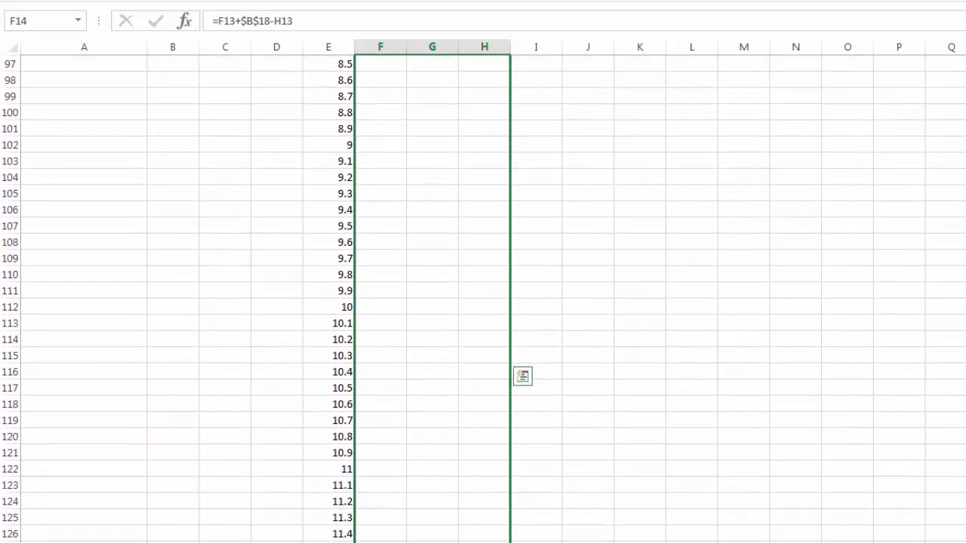
scroll(399, 310, down, 2)
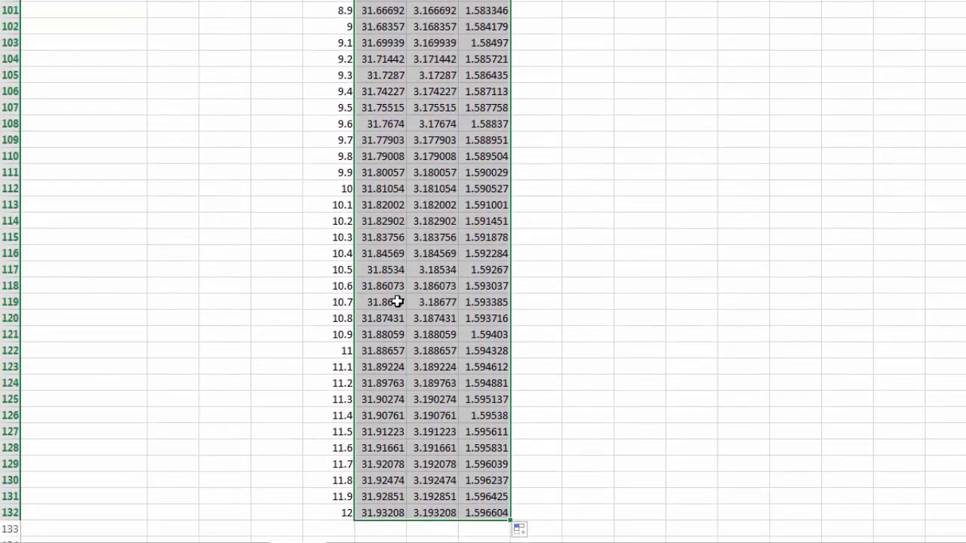
scroll(398, 302, up, 20)
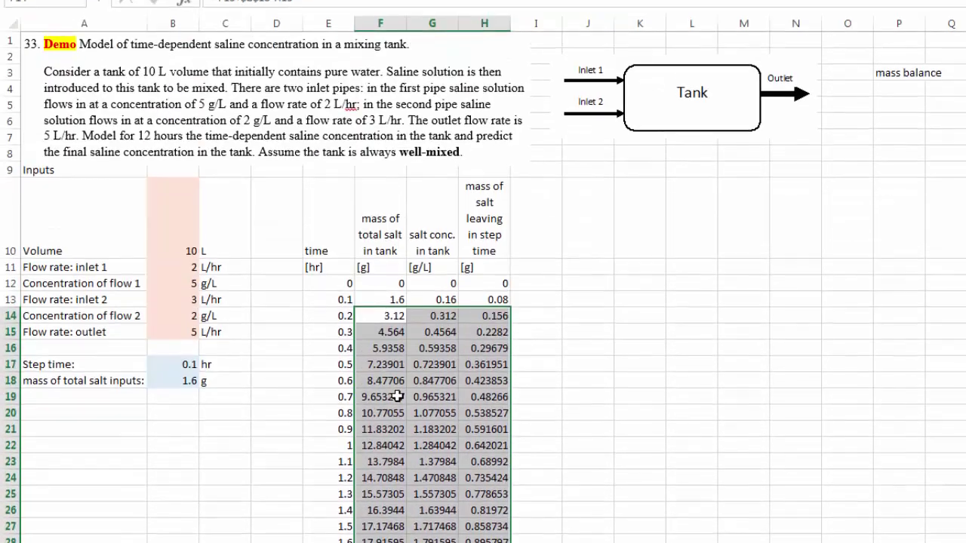
click(581, 350)
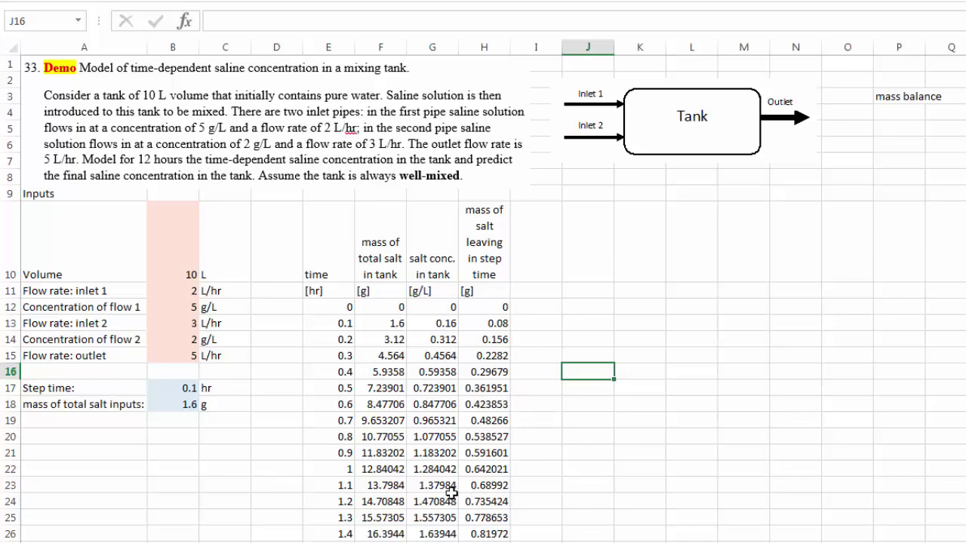
Insert a scatter chart with smooth lines plotting salt concentration G12:G132 against time E12:E132, and place it beside the table.
drag(337, 308, 348, 8)
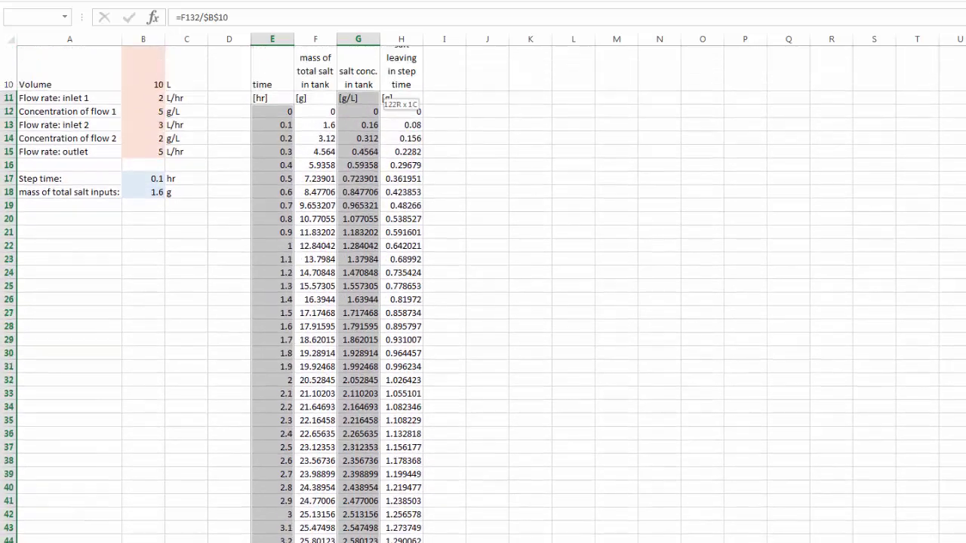
drag(352, 96, 349, 143)
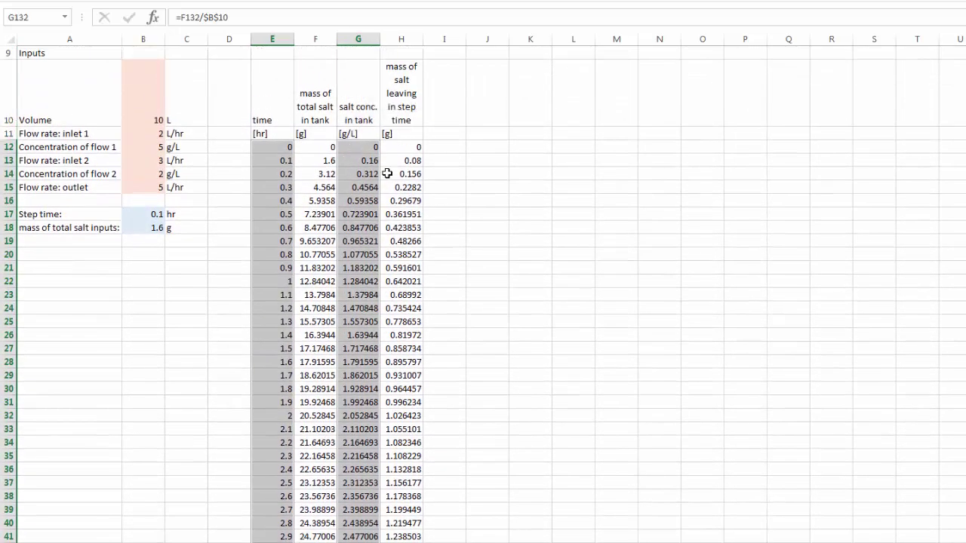
scroll(388, 174, up, 3)
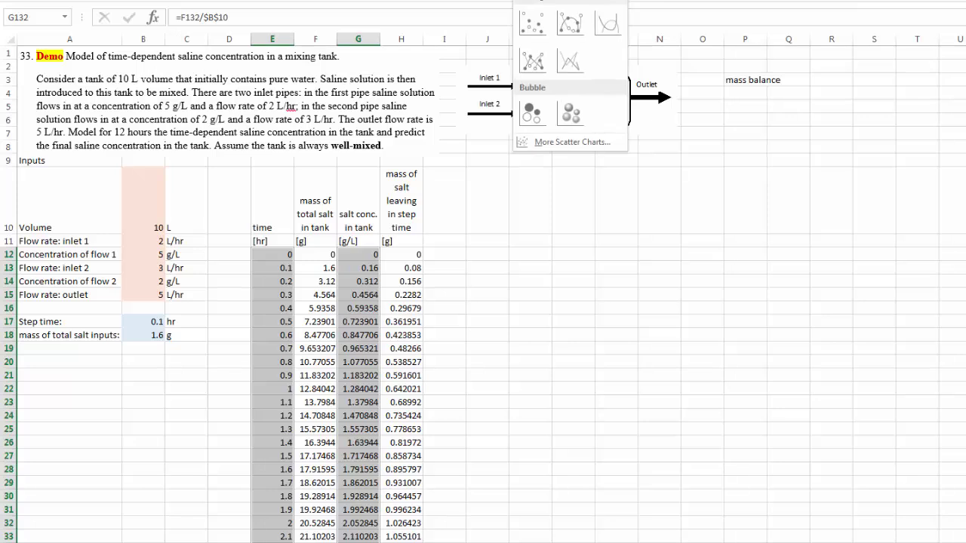
click(615, 30)
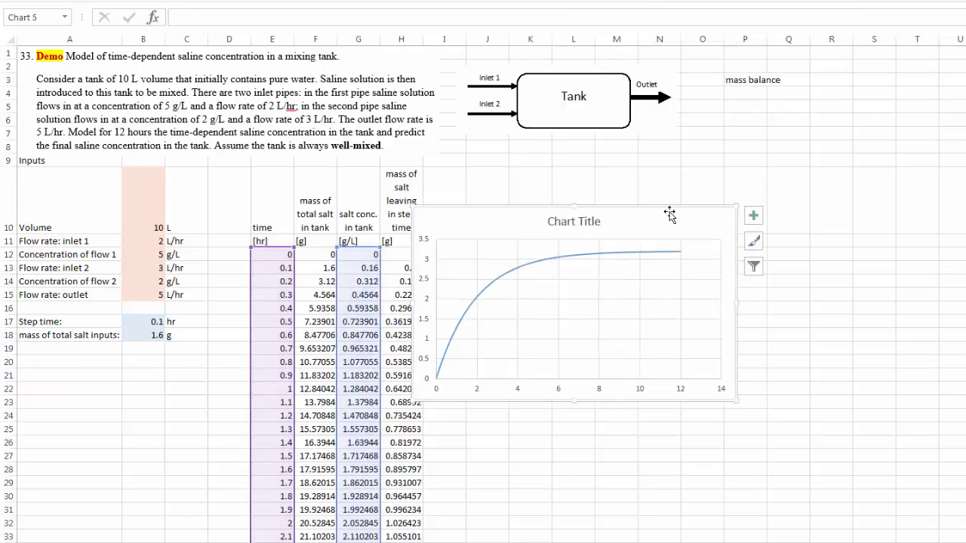
drag(658, 207, 783, 213)
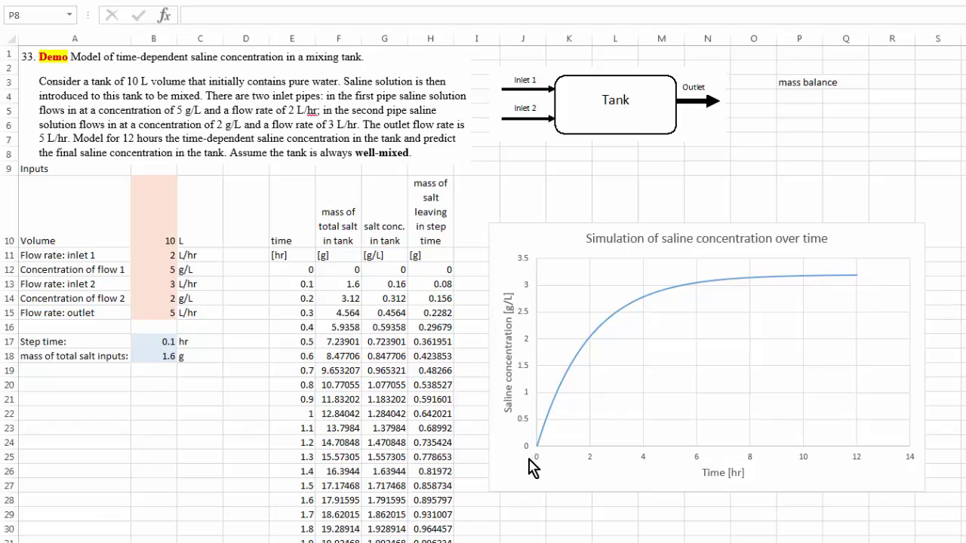
Extend the simulation beyond 12 hr by filling the time, mass and concentration columns E131:H132 down to 36 hr in row 372.
mouse_move(539, 455)
mouse_move(549, 422)
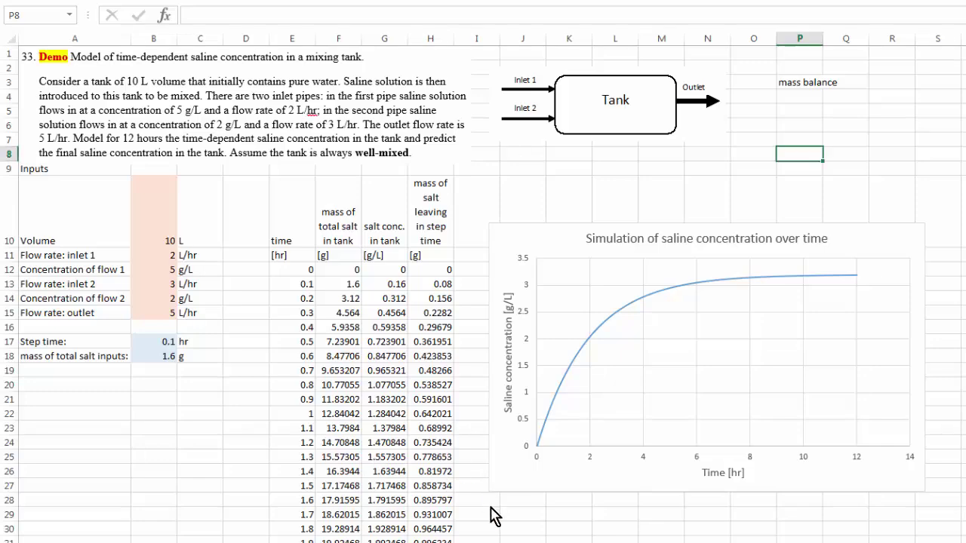
scroll(482, 508, down, 6)
scroll(481, 508, down, 20)
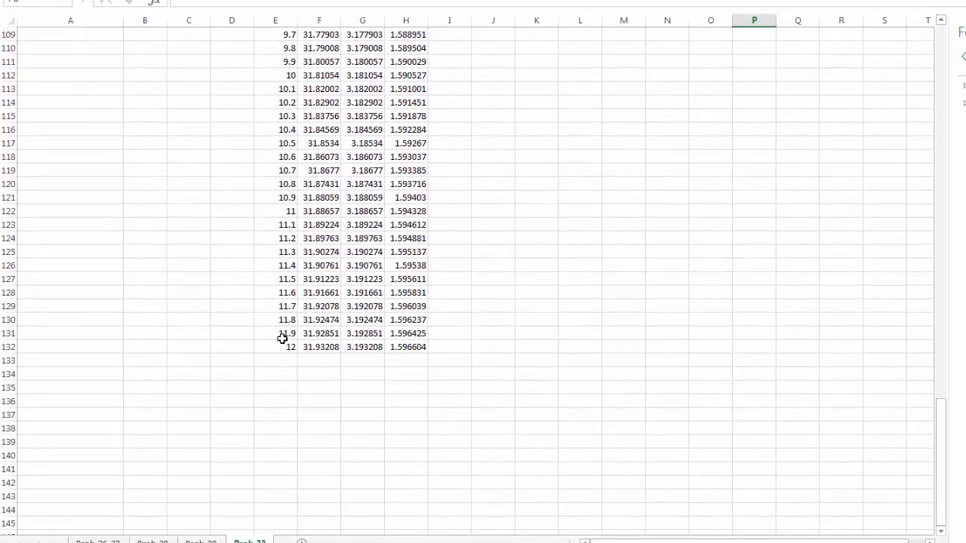
drag(283, 338, 427, 522)
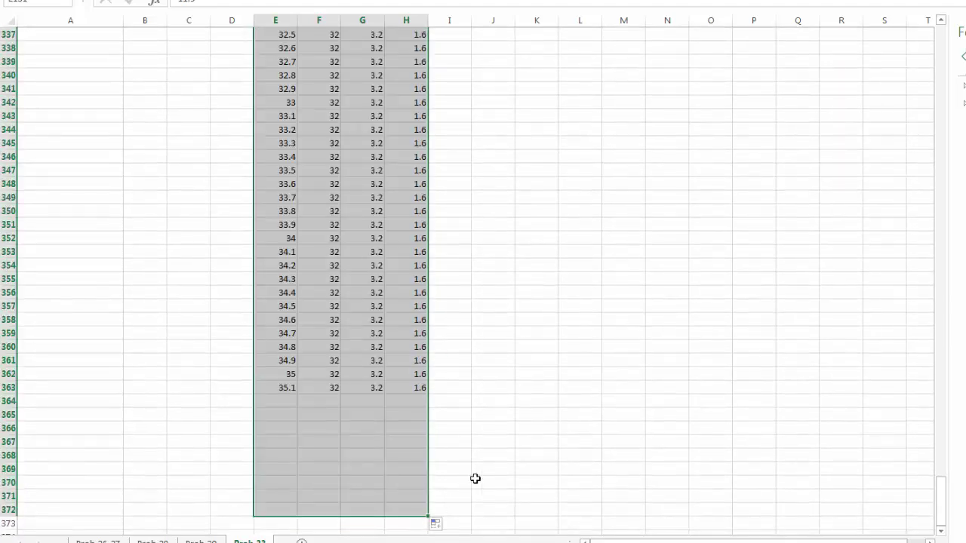
click(478, 474)
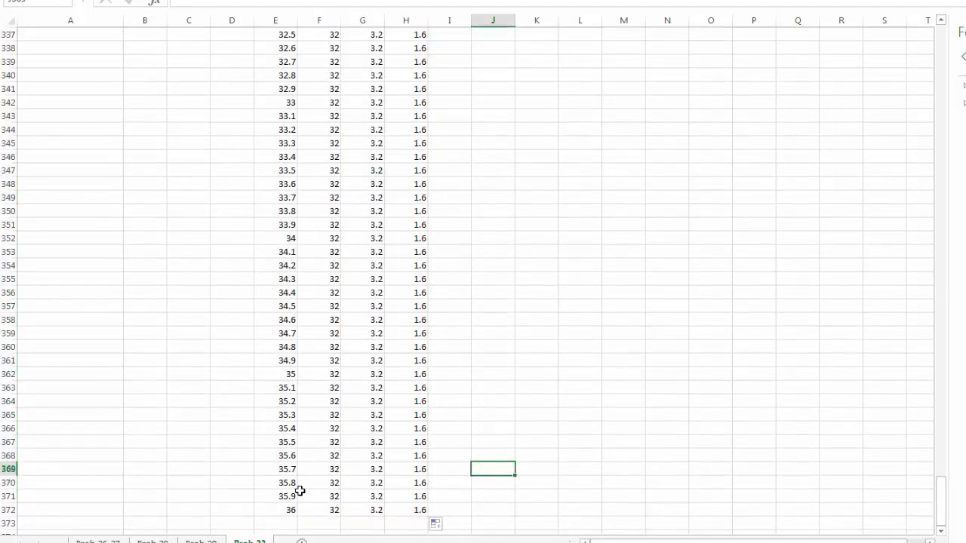
Examine the extended rows up to 36 hr for the time at which salt mass, concentration and leaving mass stop changing.
scroll(330, 226, up, 16)
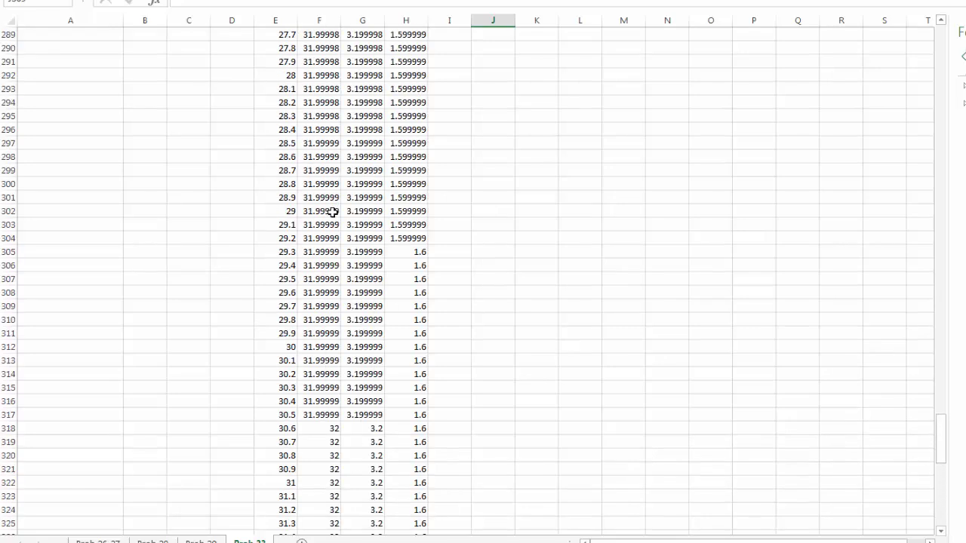
scroll(302, 275, down, 4)
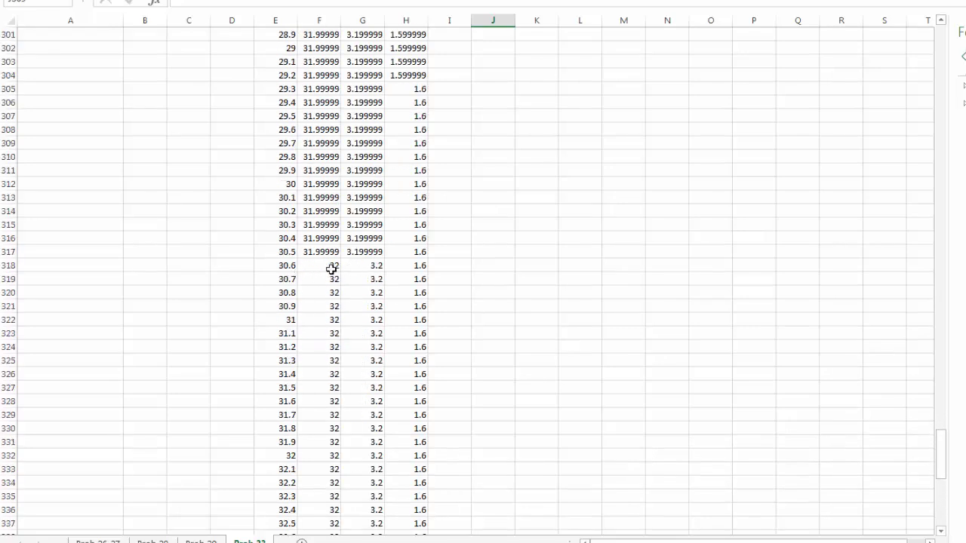
drag(278, 293, 422, 312)
drag(330, 305, 408, 307)
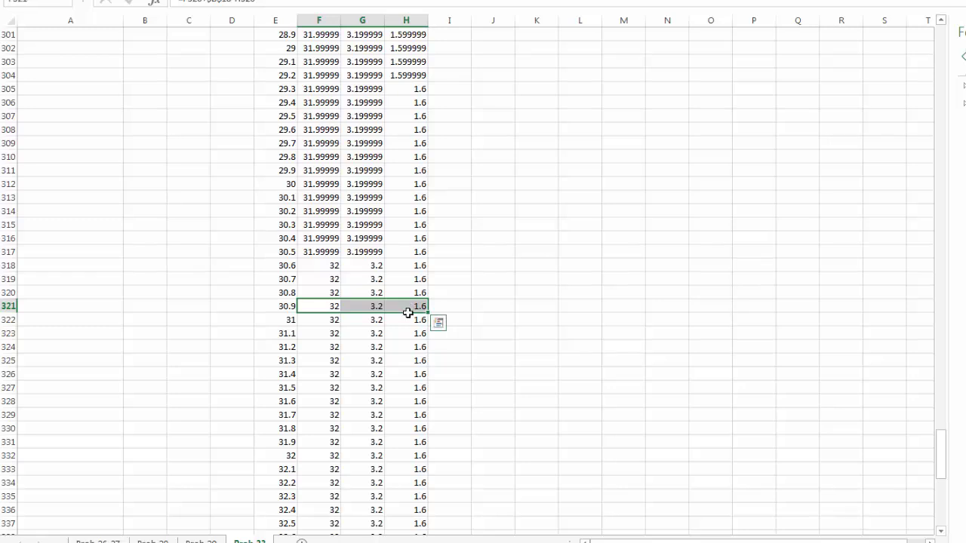
scroll(376, 378, down, 20)
scroll(377, 379, up, 20)
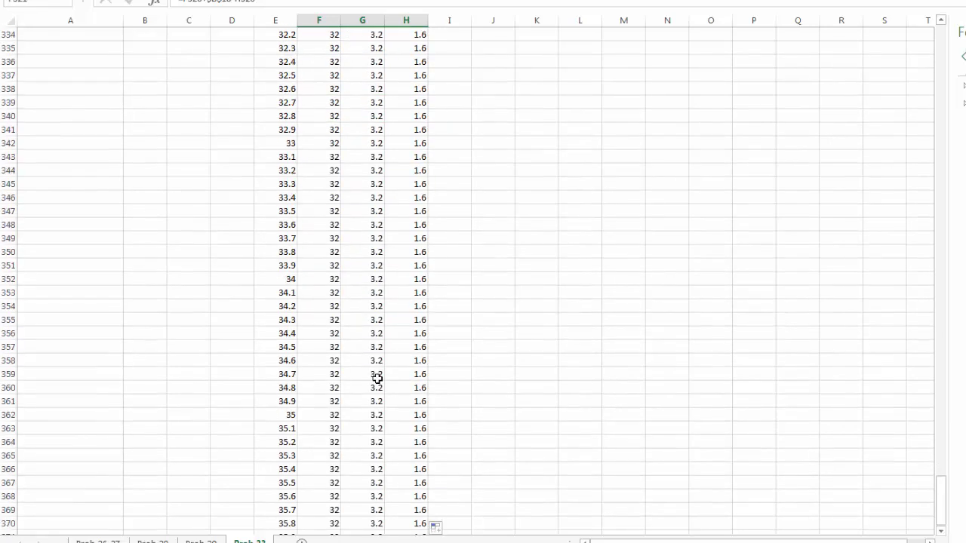
Compare the salt concentration at 12 hr in G132 with the steady-state concentration in G323, and return to the beginning of the sheet.
scroll(377, 379, up, 20)
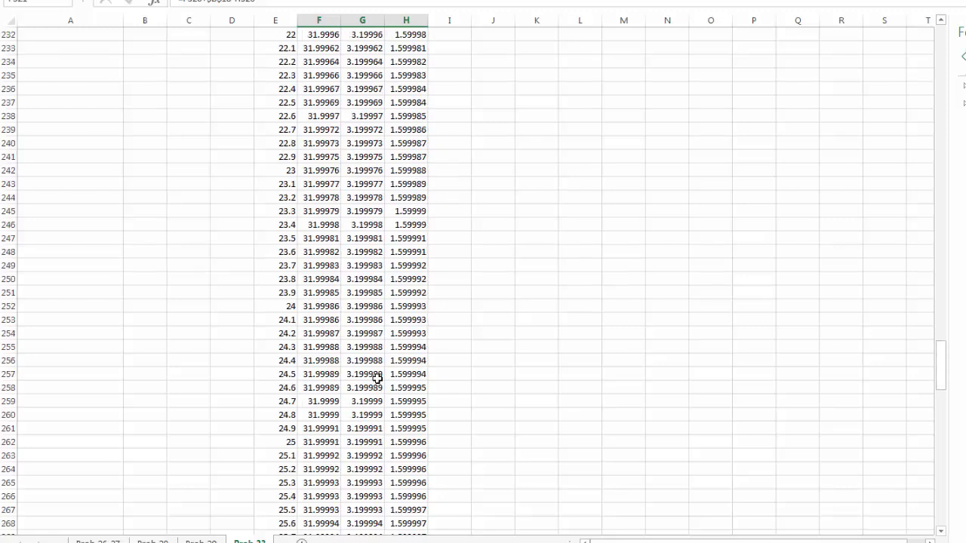
scroll(378, 379, up, 15)
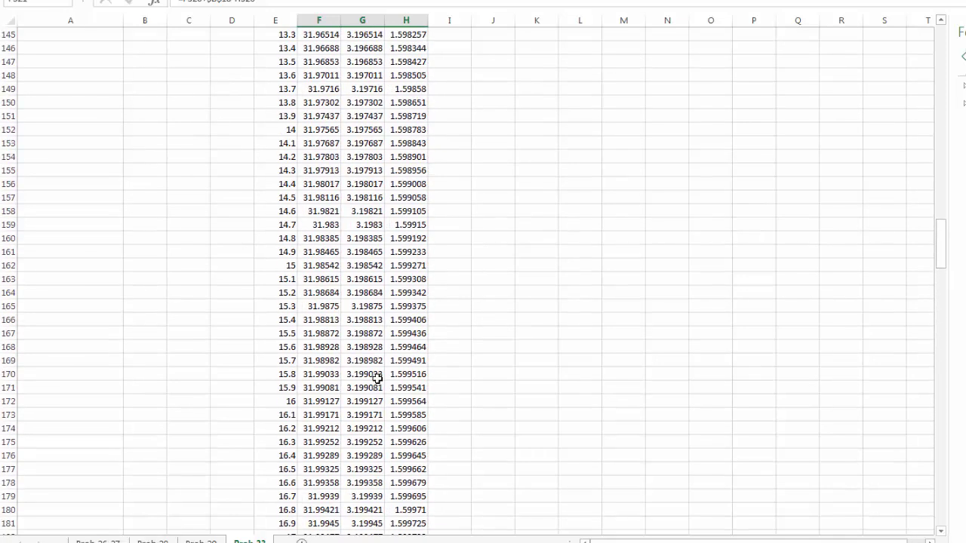
click(370, 272)
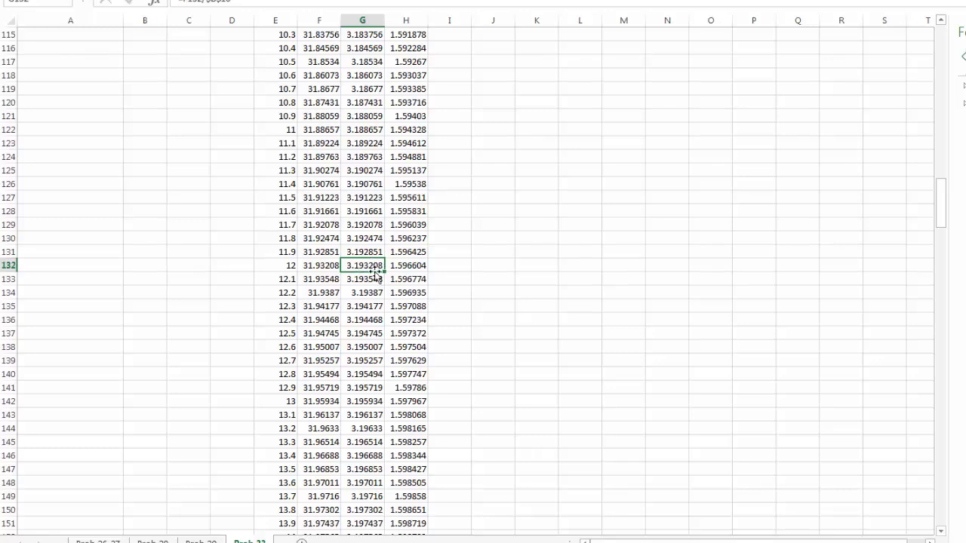
scroll(376, 268, down, 20)
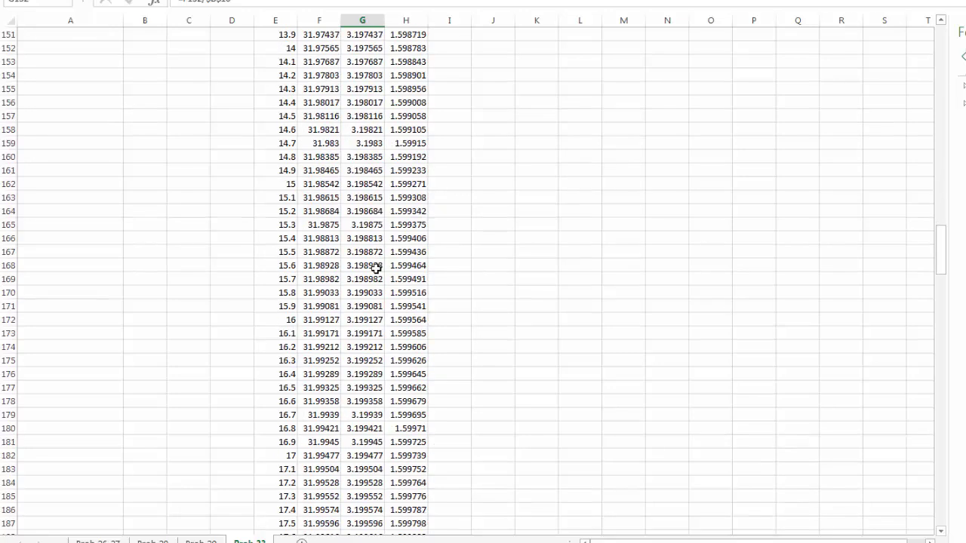
scroll(376, 268, down, 15)
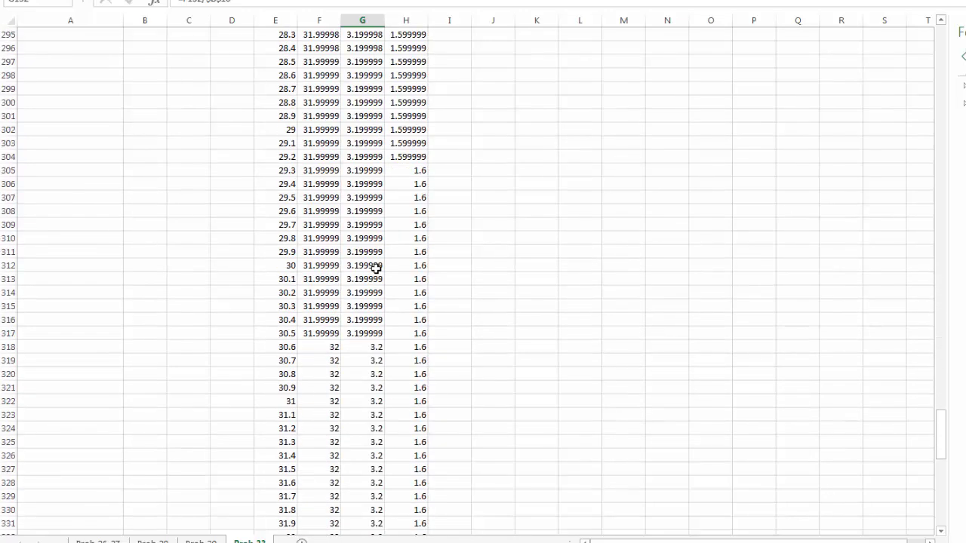
click(375, 311)
click(375, 333)
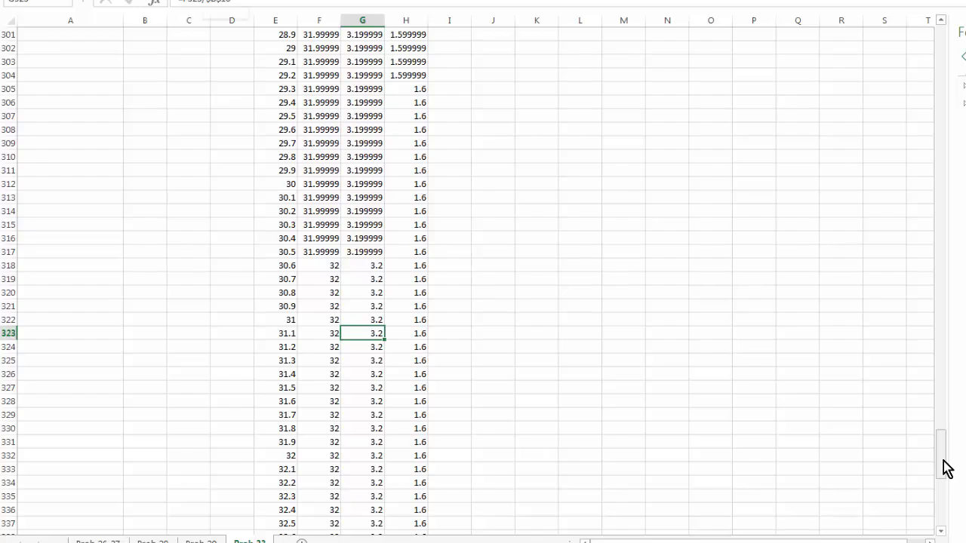
drag(946, 468, 924, 46)
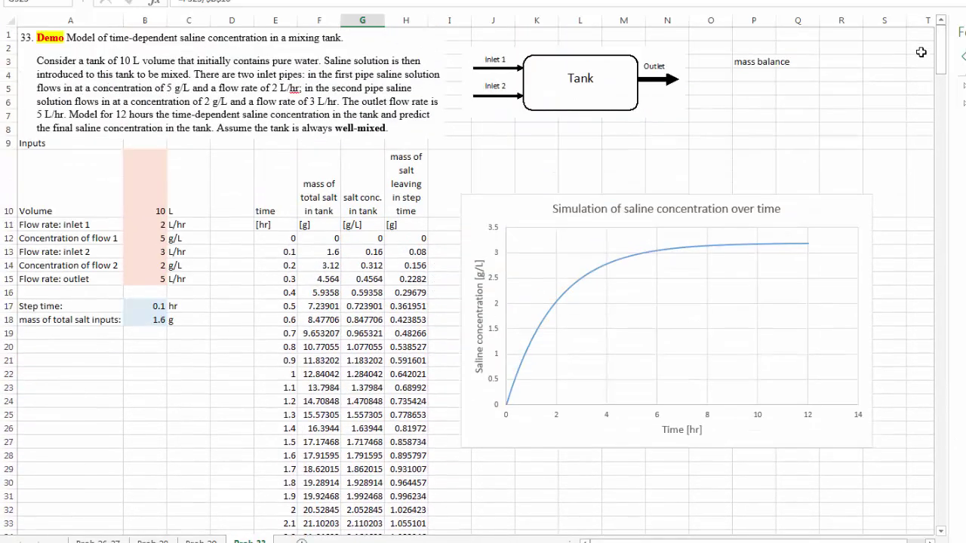